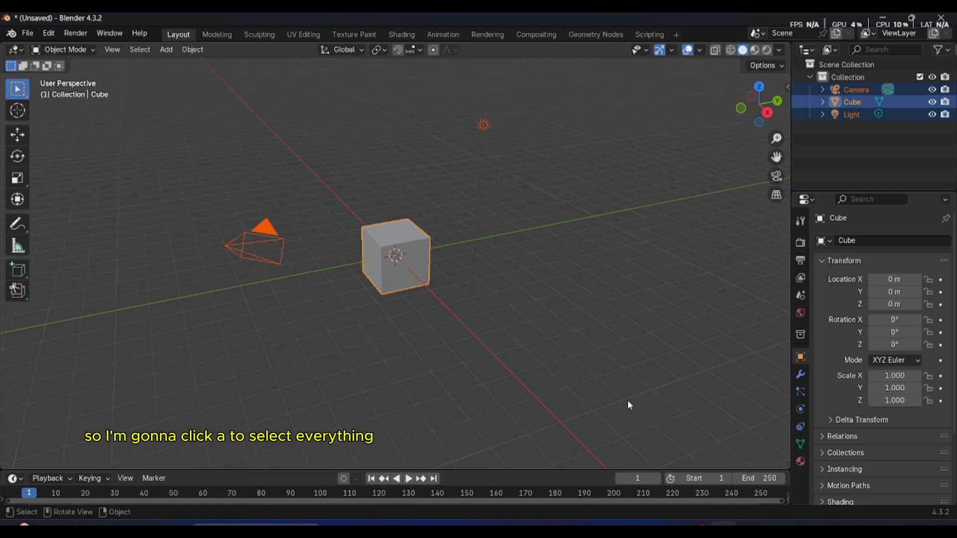
Delete the selected default camera, cube and light, and switch to the top orthographic view
{"action": "key", "text": "x"}
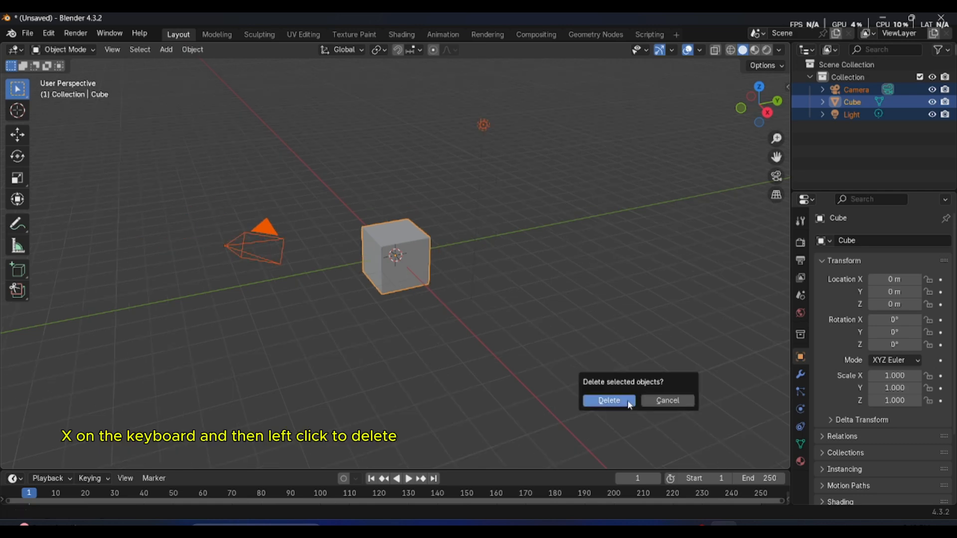
{"action": "left_click", "coordinate": [609, 401]}
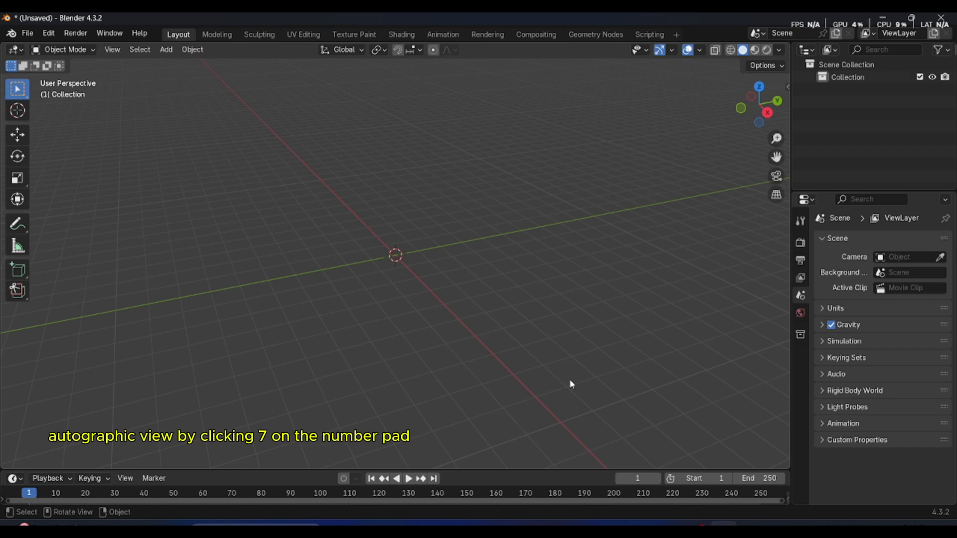
{"action": "key", "text": "KP_7"}
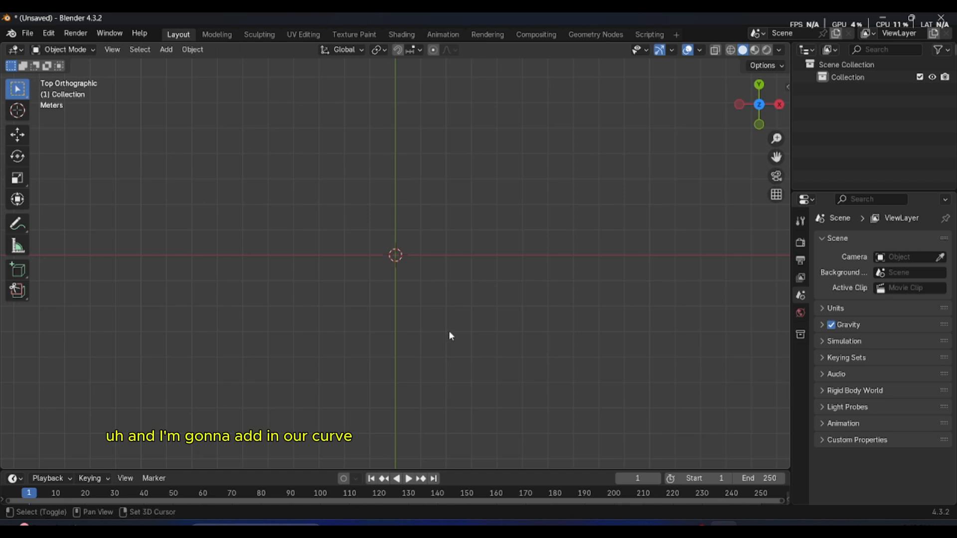
Add a Bézier curve at the world origin
{"action": "key", "text": "shift+a"}
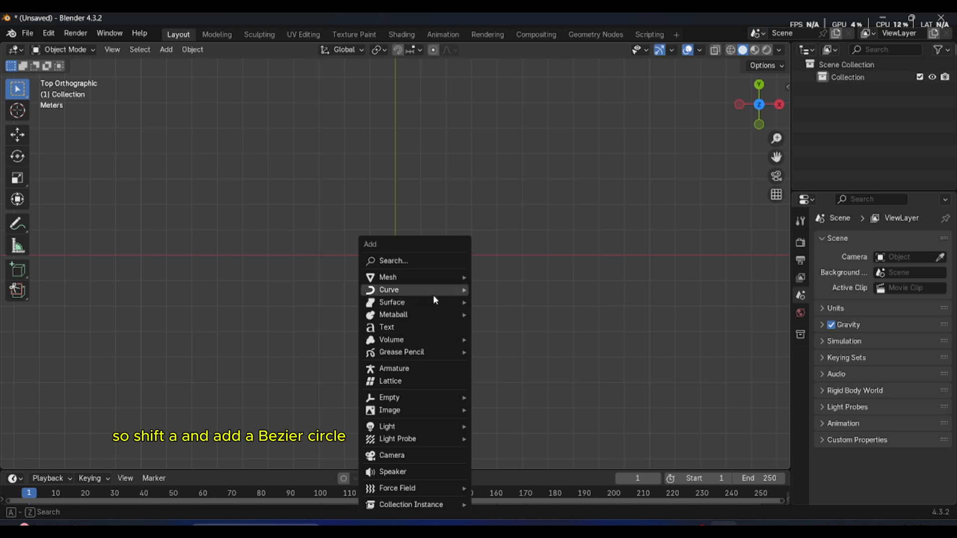
{"action": "mouse_move", "coordinate": [432, 293]}
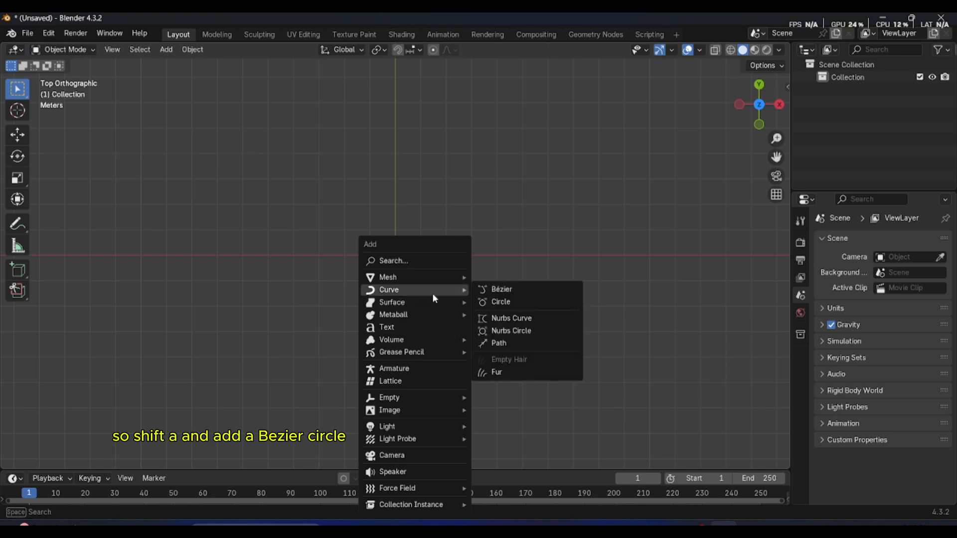
{"action": "left_click", "coordinate": [513, 292]}
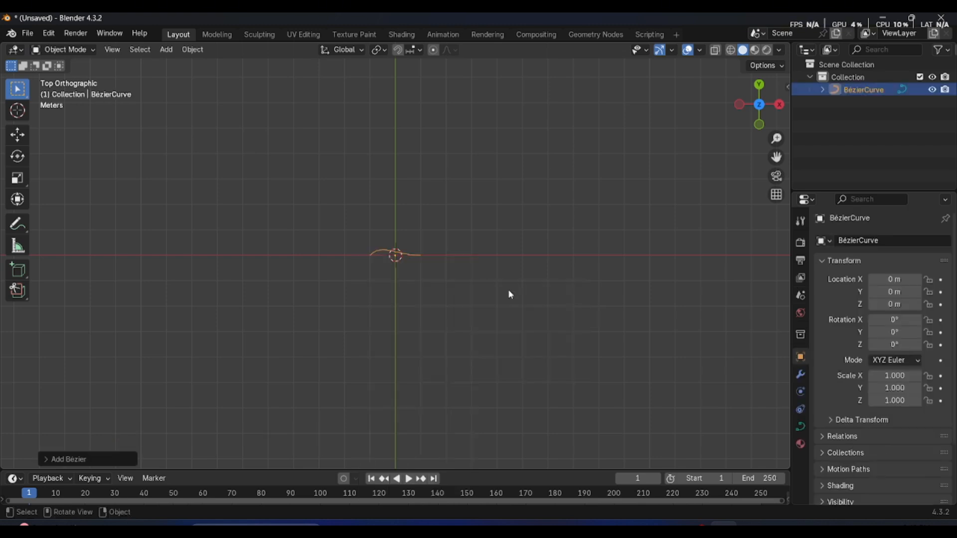
Enter Edit Mode on the Bézier curve and subdivide it once to get a middle control point
{"action": "scroll", "coordinate": [508, 292], "scroll_direction": "up", "scroll_amount": 3}
{"action": "scroll", "coordinate": [505, 293], "scroll_direction": "up", "scroll_amount": 3}
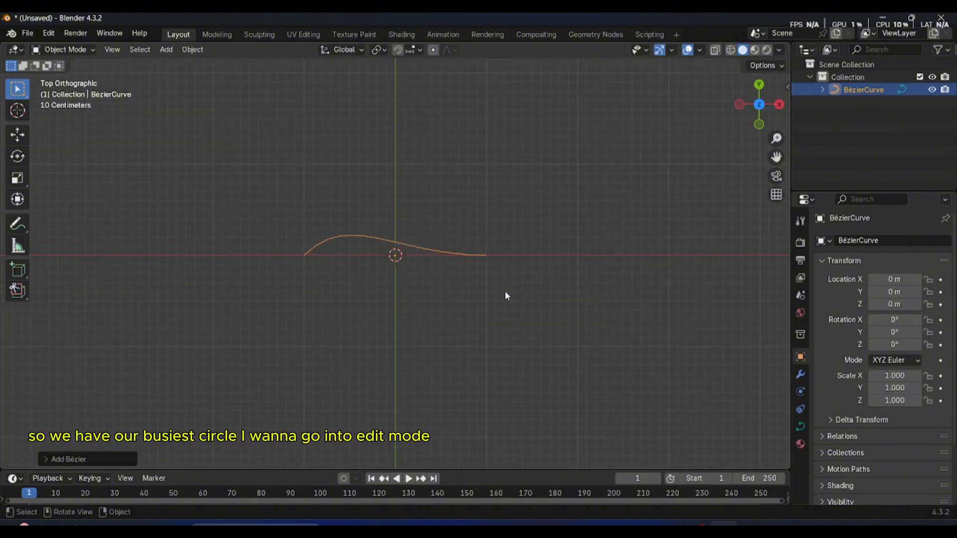
{"action": "left_click", "coordinate": [78, 52]}
{"action": "left_click", "coordinate": [70, 80]}
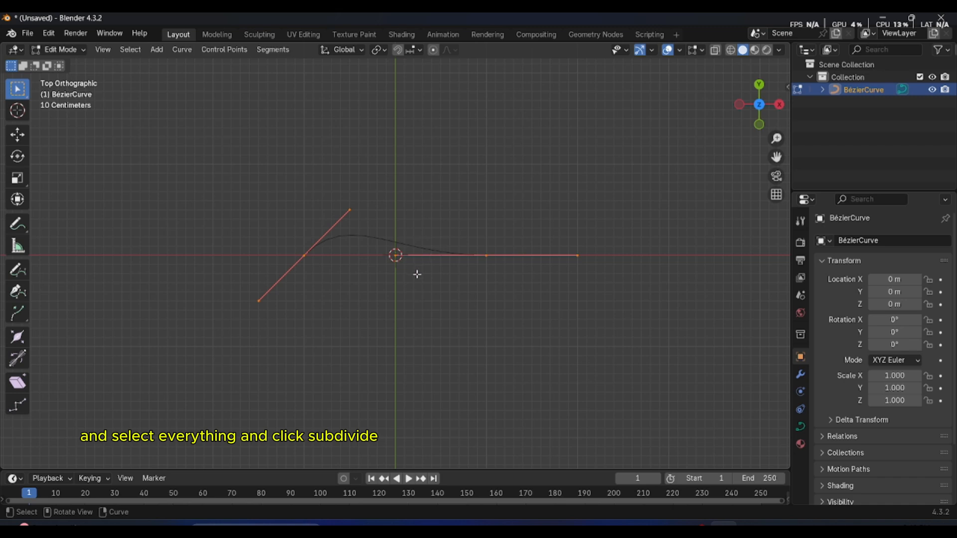
{"action": "right_click", "coordinate": [420, 258]}
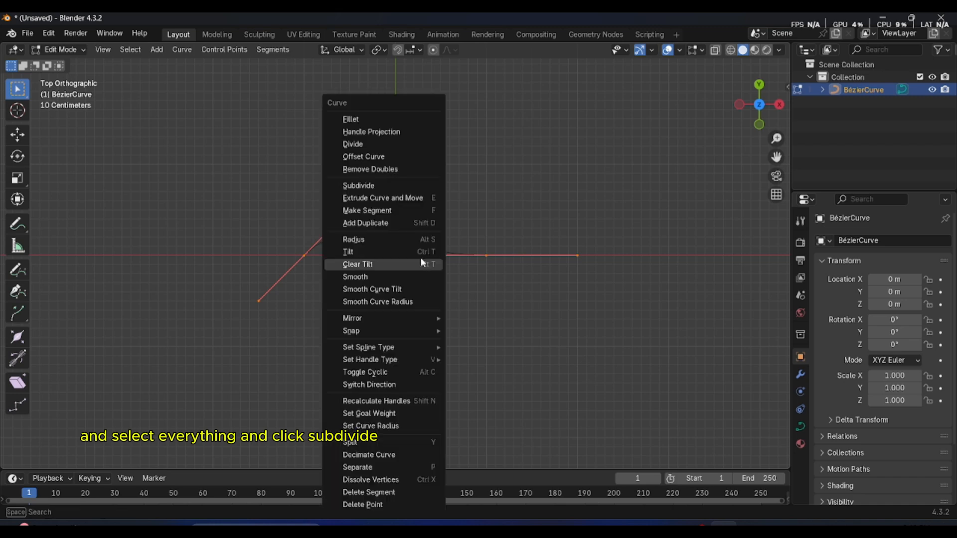
{"action": "left_click", "coordinate": [375, 181]}
Move the curve's middle control point below the X axis, toward the curve's left end, to start the swoosh shape
{"action": "scroll", "coordinate": [382, 252], "scroll_direction": "up", "scroll_amount": 2}
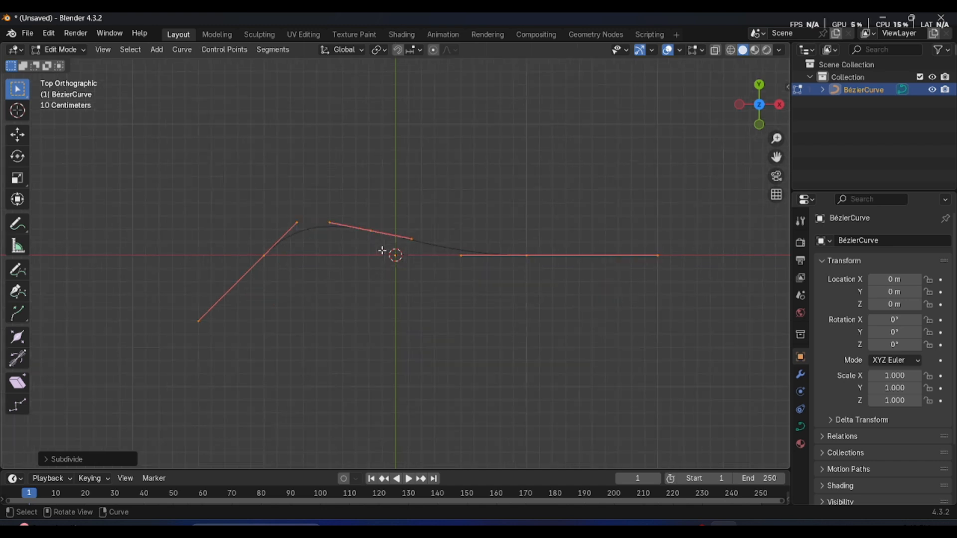
{"action": "left_click", "coordinate": [373, 228]}
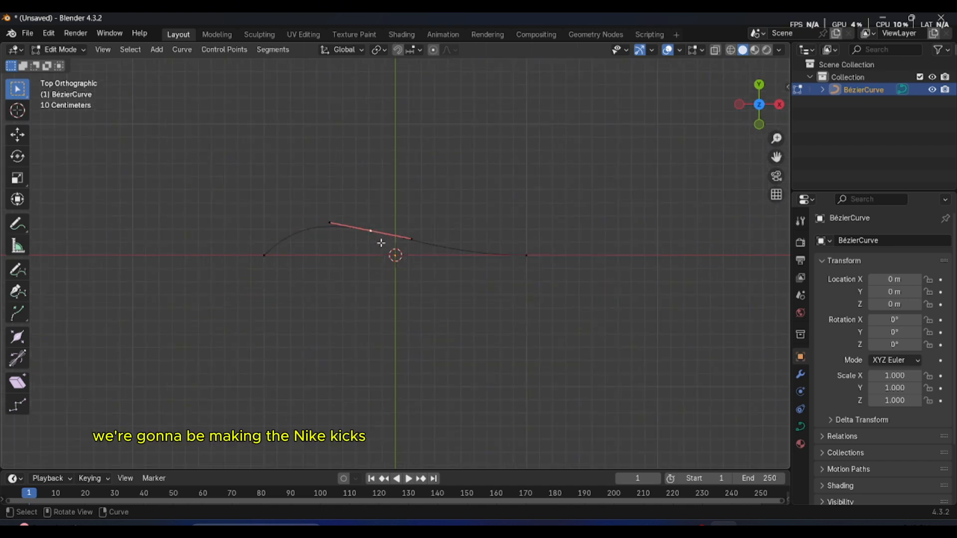
{"action": "scroll", "coordinate": [382, 243], "scroll_direction": "down", "scroll_amount": 2}
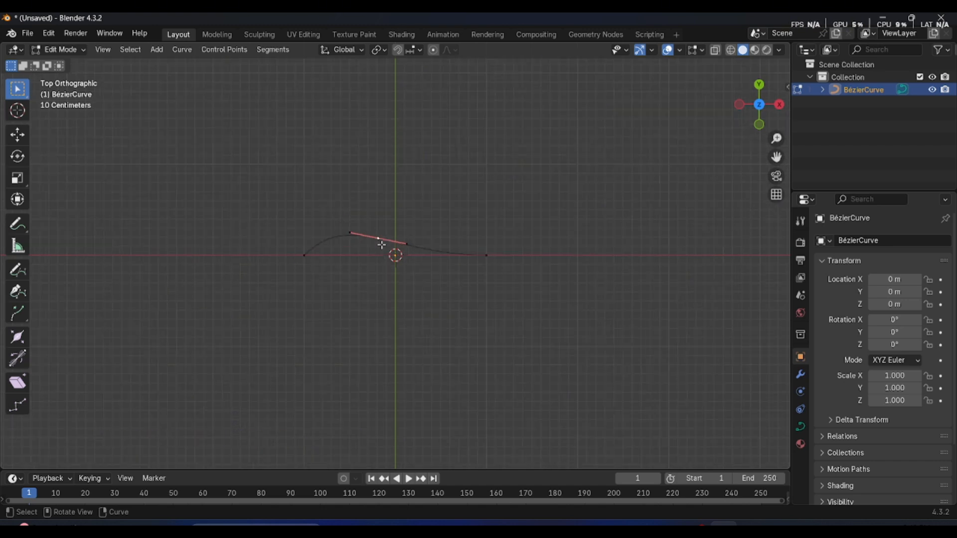
{"action": "left_click_drag", "start_coordinate": [382, 244], "coordinate": [340, 300]}
{"action": "scroll", "coordinate": [357, 282], "scroll_direction": "up", "scroll_amount": 3}
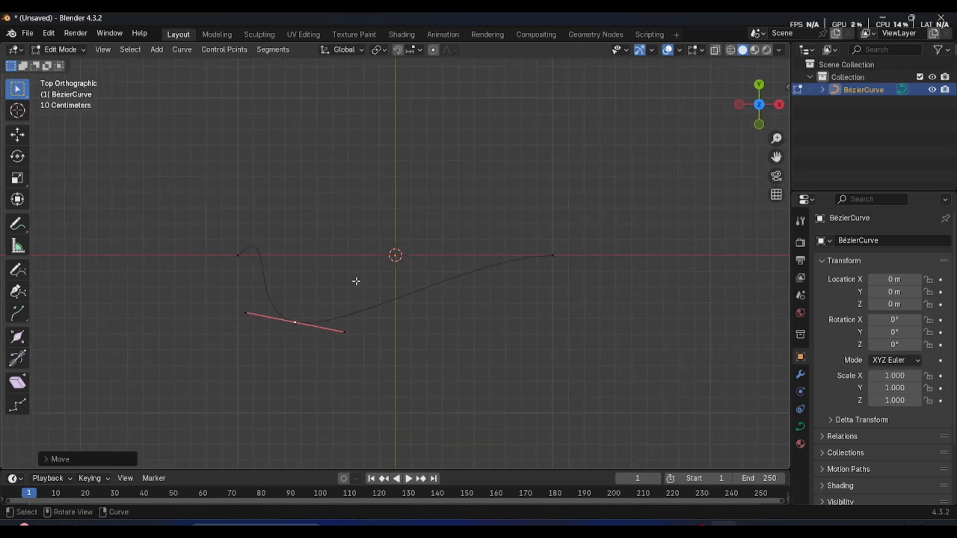
{"action": "left_click", "coordinate": [242, 257]}
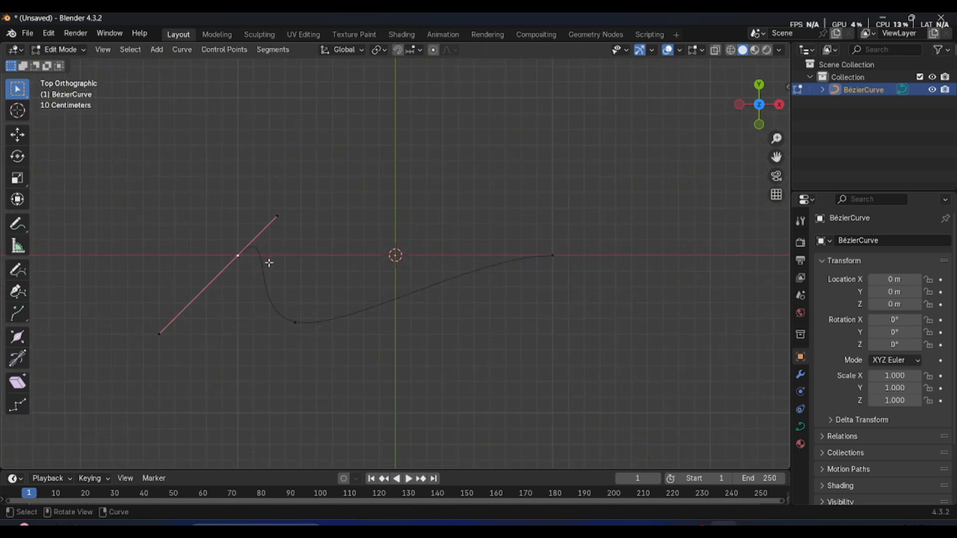
{"action": "key", "text": "r"}
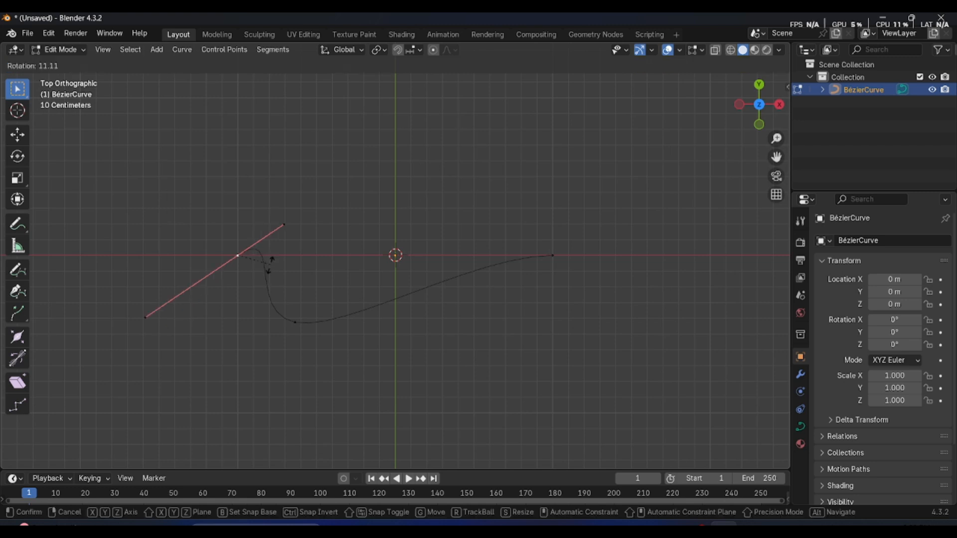
{"action": "left_click", "coordinate": [214, 264]}
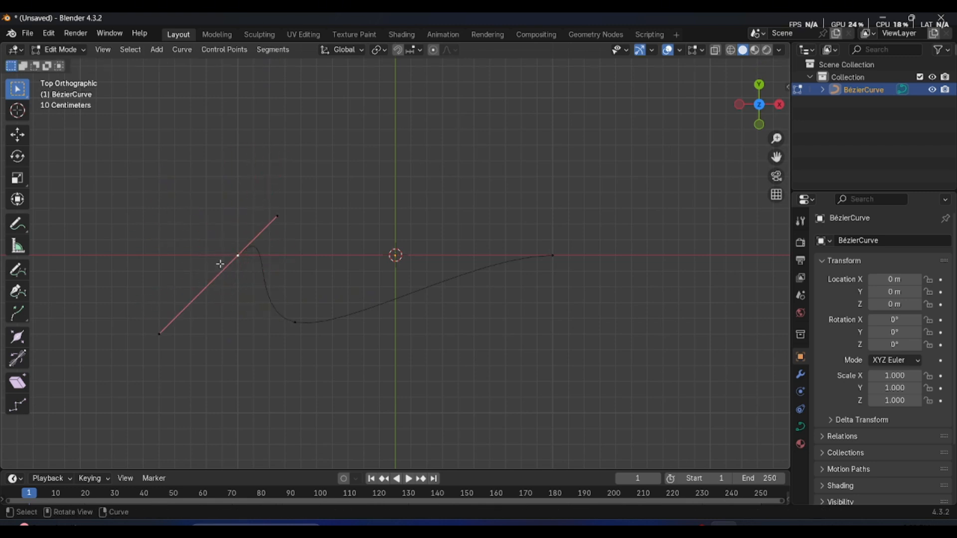
{"action": "left_click", "coordinate": [148, 189]}
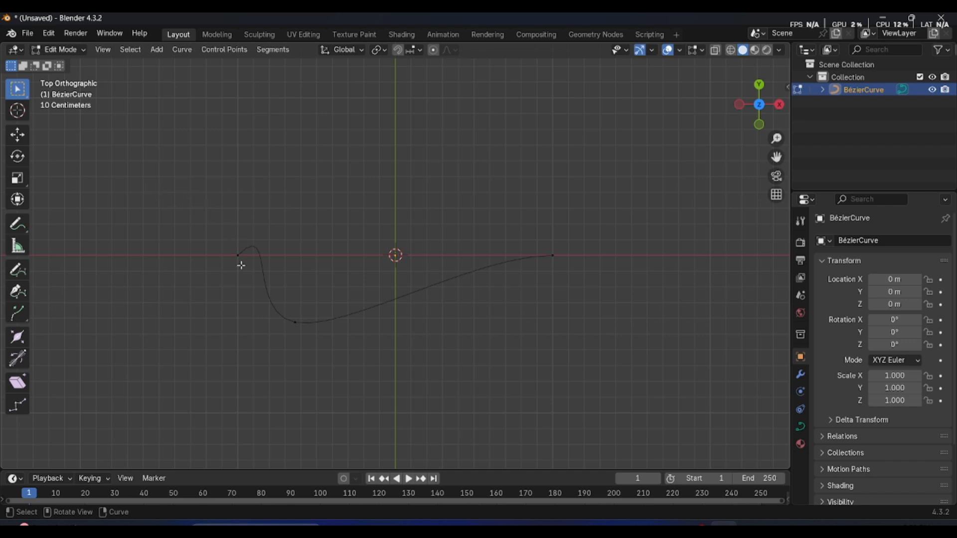
{"action": "left_click", "coordinate": [243, 259]}
{"action": "key", "text": "a"}
{"action": "key", "text": "Tab"}
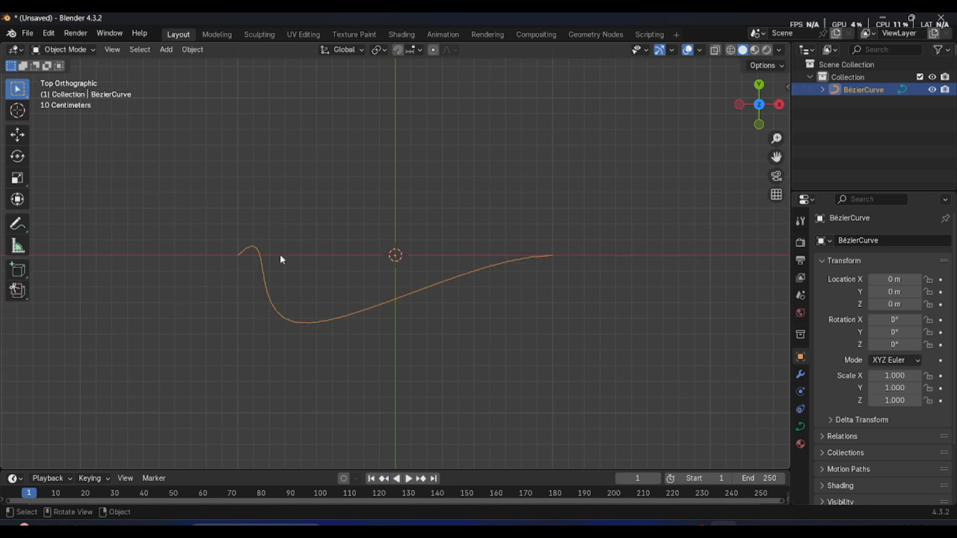
{"action": "key", "text": "Tab"}
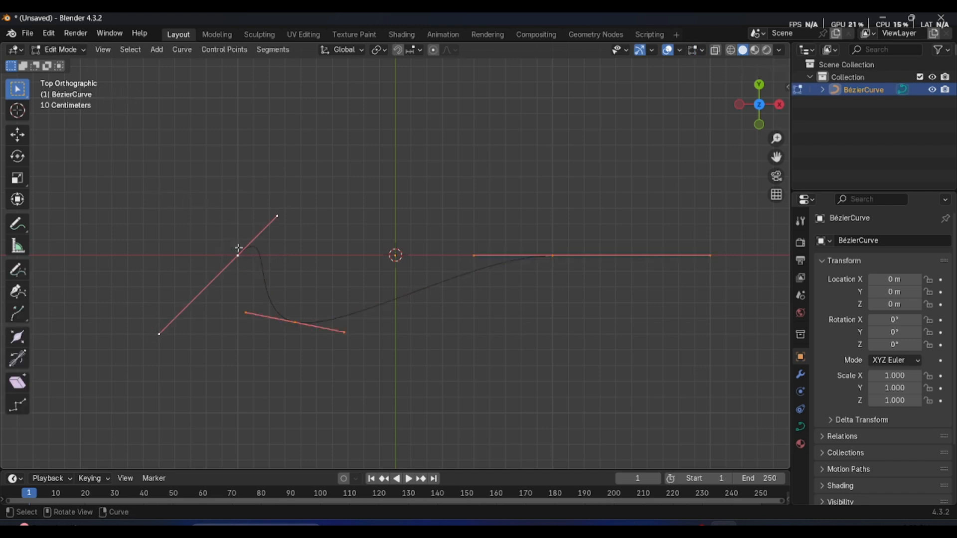
Rotate the handles of the curve's left end point by about 157° to round the swoosh's hook
{"action": "left_click", "coordinate": [239, 249]}
{"action": "left_click_drag", "start_coordinate": [145, 178], "coordinate": [279, 335]}
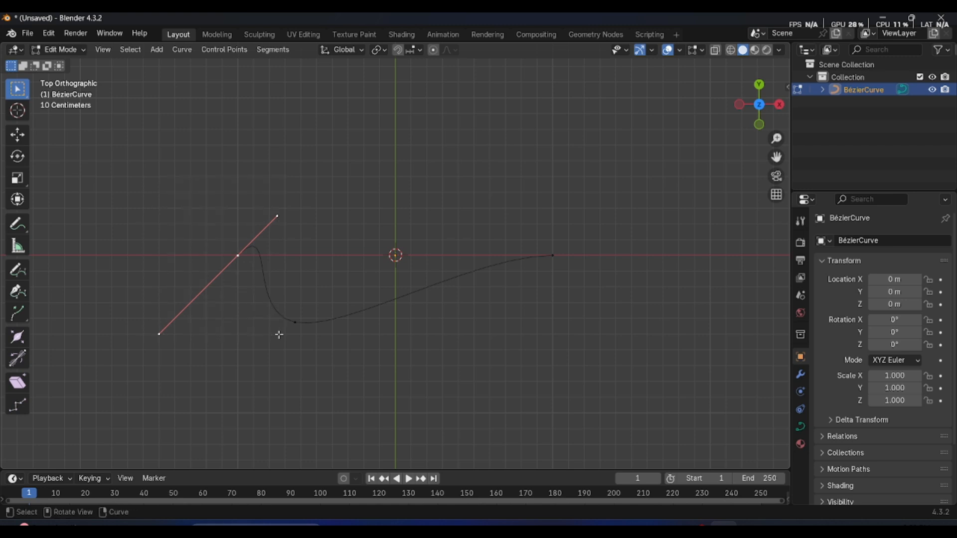
{"action": "key", "text": "r"}
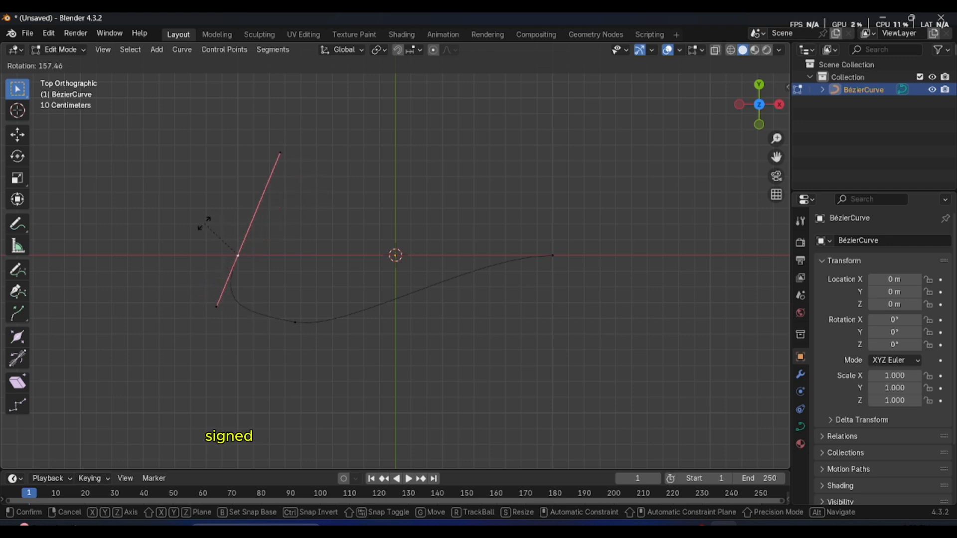
{"action": "left_click", "coordinate": [205, 224]}
Rotate the middle control point's handles by about -29° to smooth the swoosh, and return to Object Mode
{"action": "left_click", "coordinate": [296, 322]}
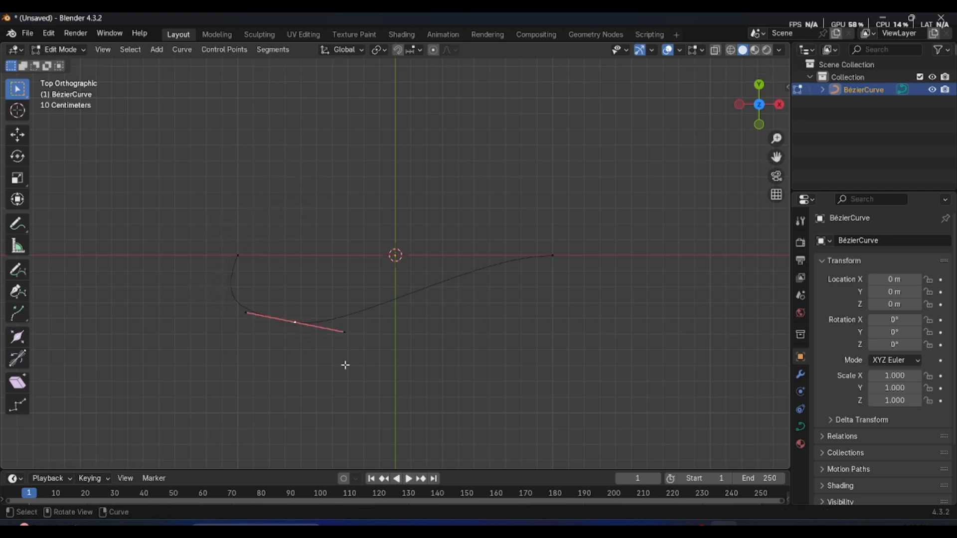
{"action": "key", "text": "r"}
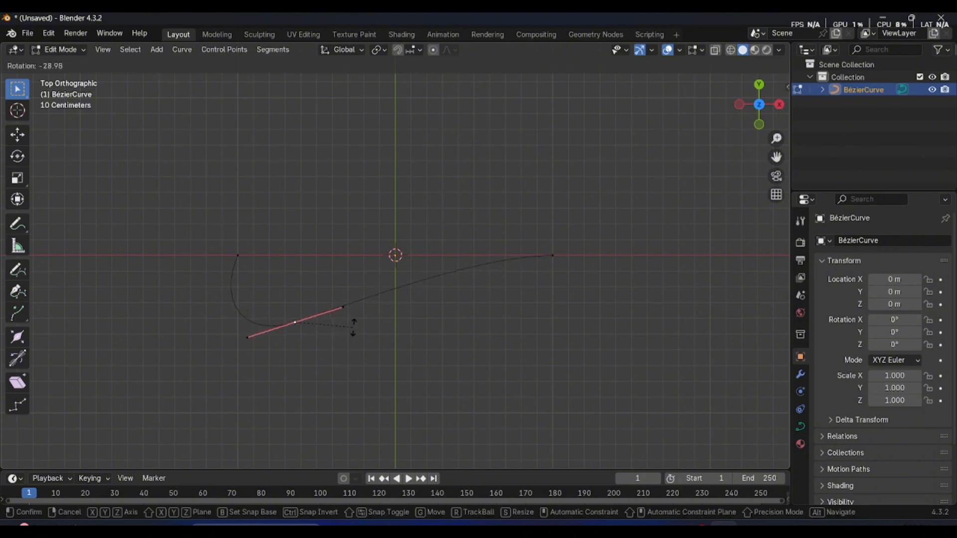
{"action": "left_click", "coordinate": [353, 328]}
{"action": "key", "text": "Tab"}
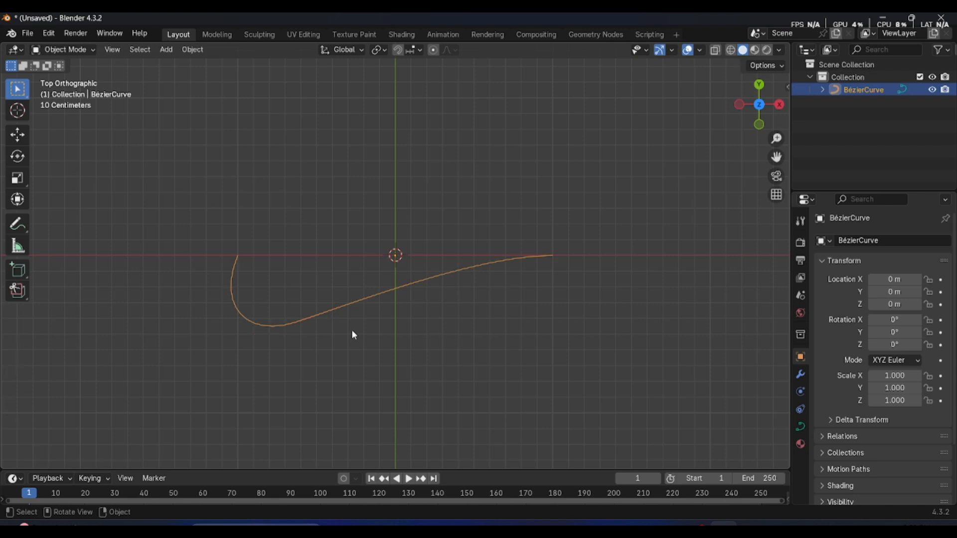
Add a second Bézier curve and move it above the swoosh to about X 0.06 m, Y 1.14 m
{"action": "scroll", "coordinate": [352, 331], "scroll_direction": "down", "scroll_amount": 2}
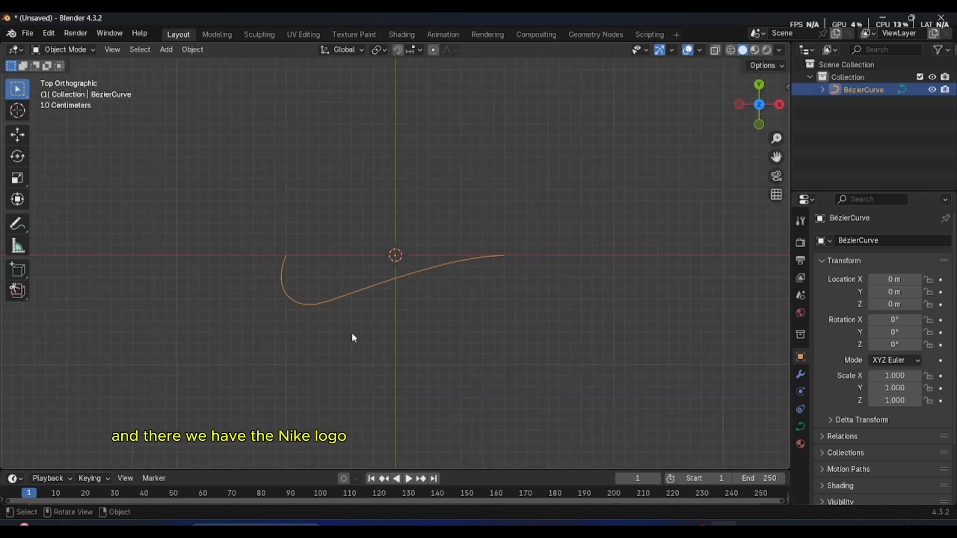
{"action": "scroll", "coordinate": [352, 337], "scroll_direction": "down", "scroll_amount": 2}
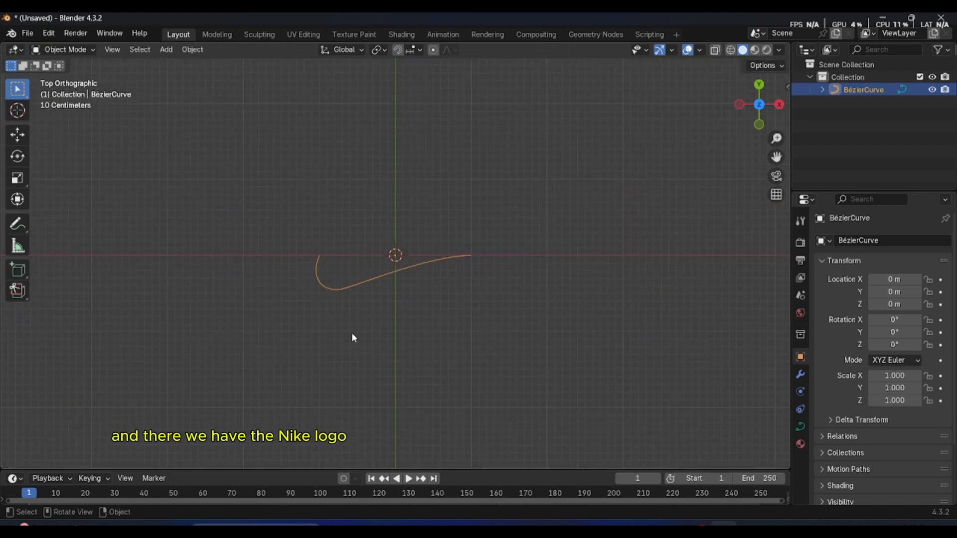
{"action": "scroll", "coordinate": [353, 338], "scroll_direction": "up", "scroll_amount": 4}
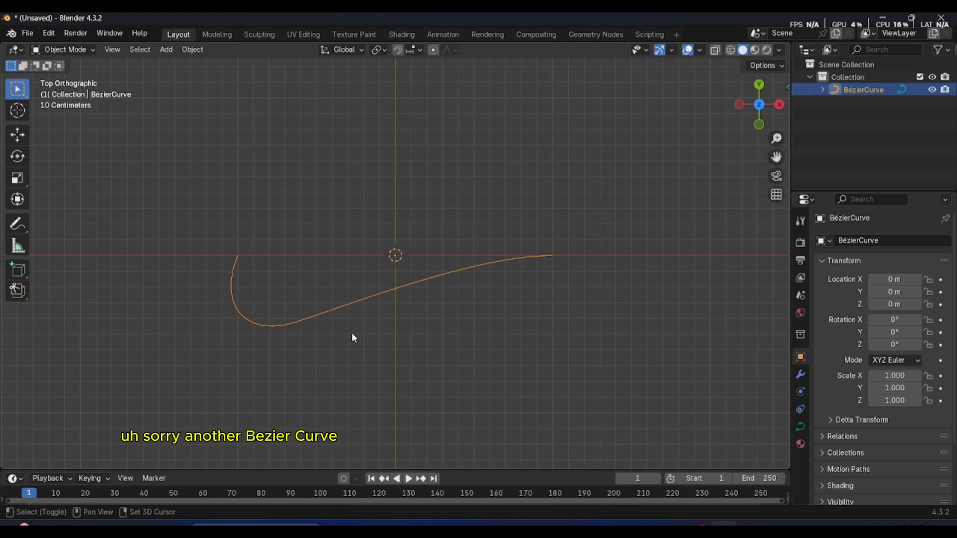
{"action": "key", "text": "shift+a"}
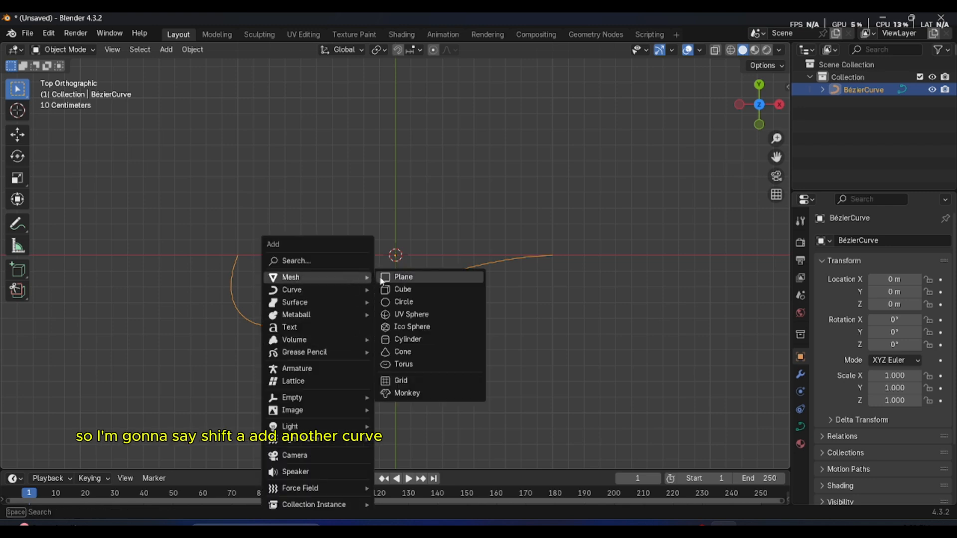
{"action": "mouse_move", "coordinate": [341, 289]}
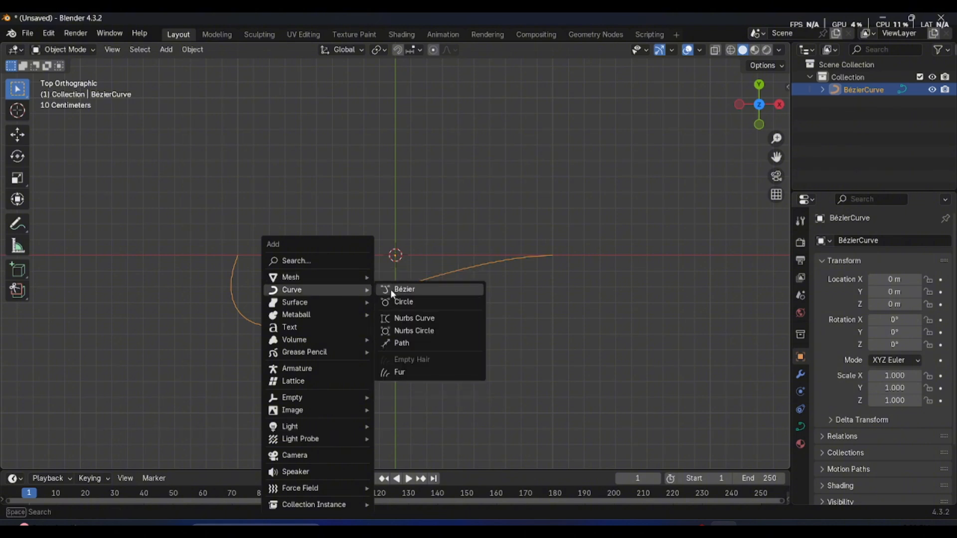
{"action": "left_click", "coordinate": [390, 290]}
{"action": "key", "text": "g"}
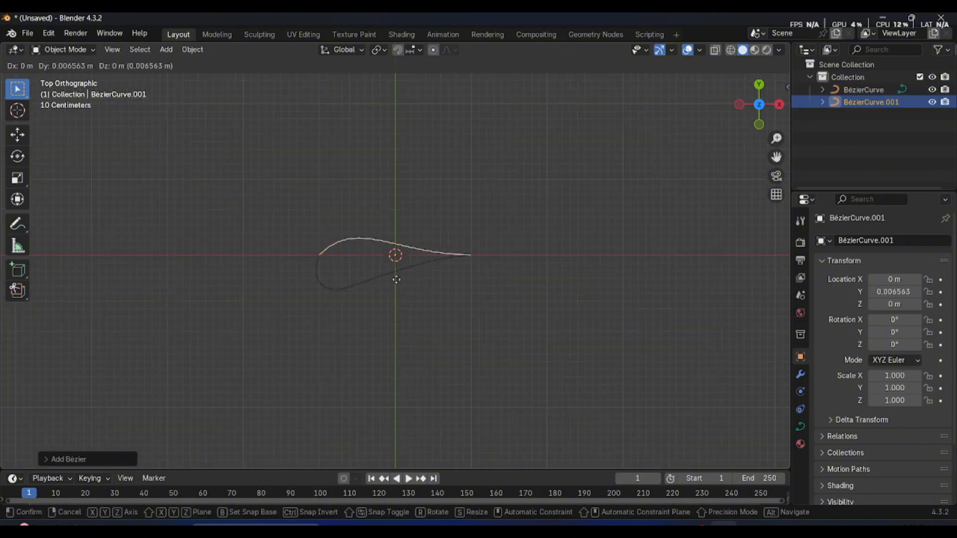
{"action": "left_click", "coordinate": [401, 208]}
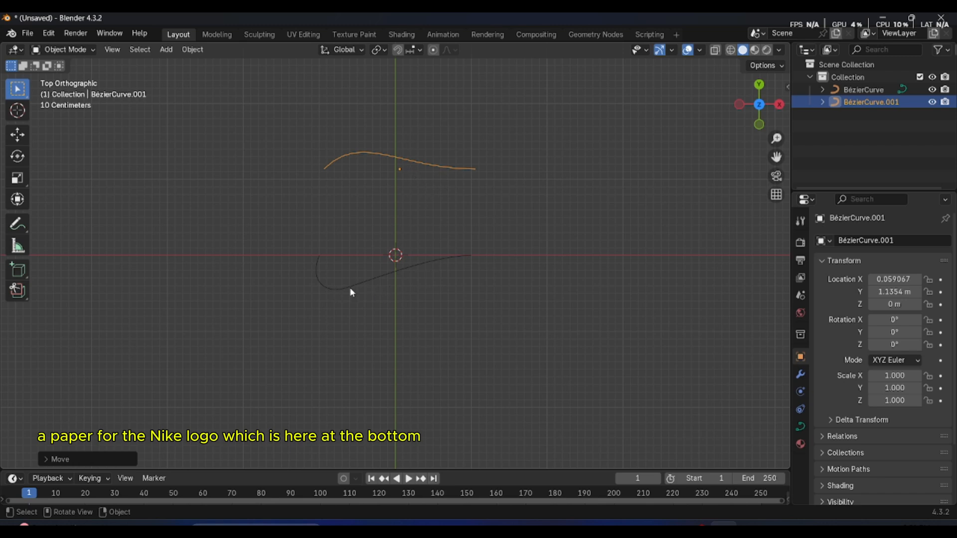
Widen the Outliner and Properties editors, and select the swoosh curve below the new one
{"action": "scroll", "coordinate": [378, 290], "scroll_direction": "up", "scroll_amount": 3}
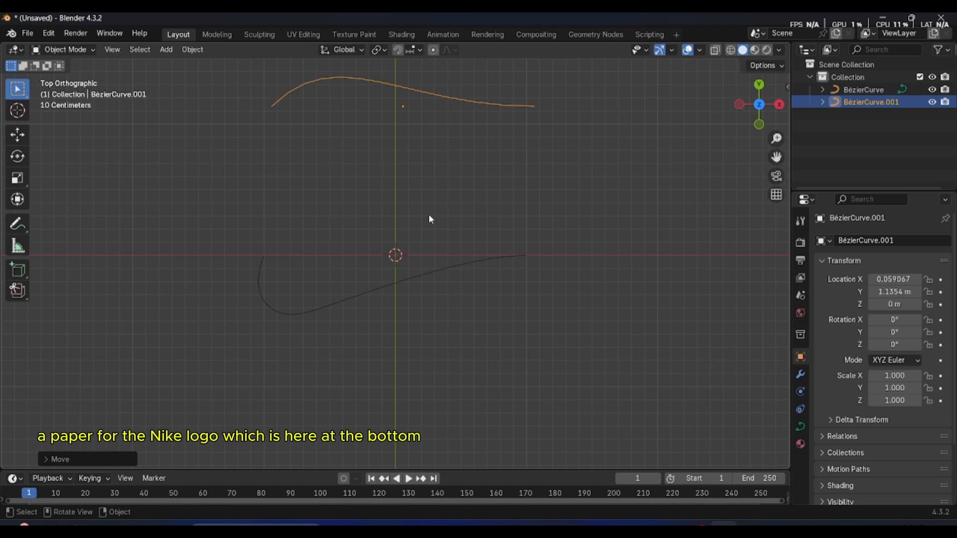
{"action": "middle_click_drag", "start_coordinate": [444, 233], "coordinate": [439, 277], "text": "shift"}
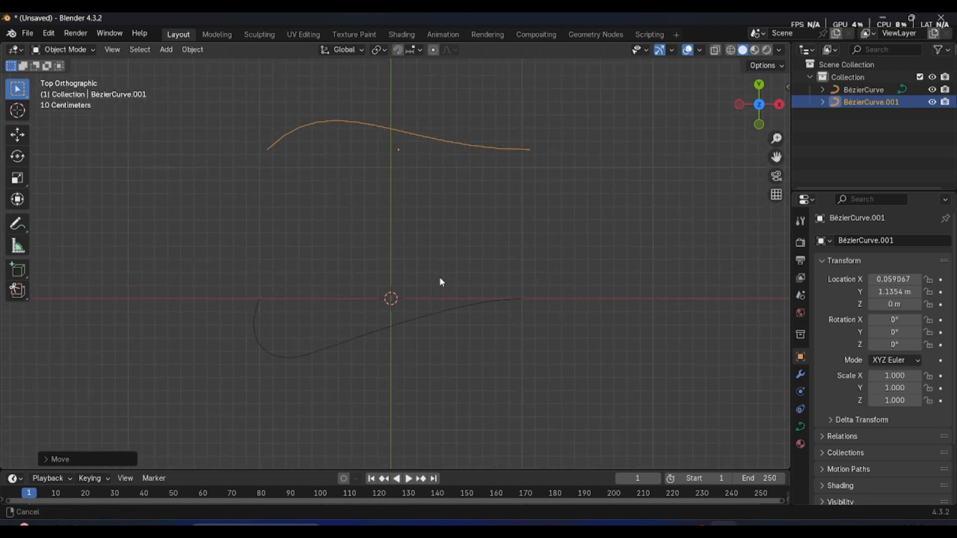
{"action": "scroll", "coordinate": [433, 269], "scroll_direction": "up", "scroll_amount": 1}
{"action": "scroll", "coordinate": [451, 257], "scroll_direction": "down", "scroll_amount": 2}
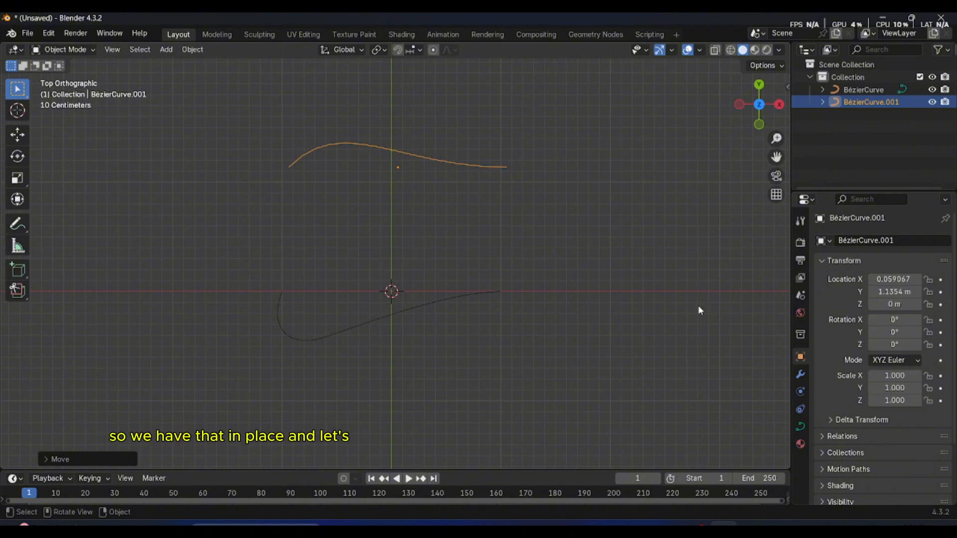
{"action": "left_click_drag", "start_coordinate": [788, 283], "coordinate": [705, 283]}
{"action": "left_click", "coordinate": [321, 316]}
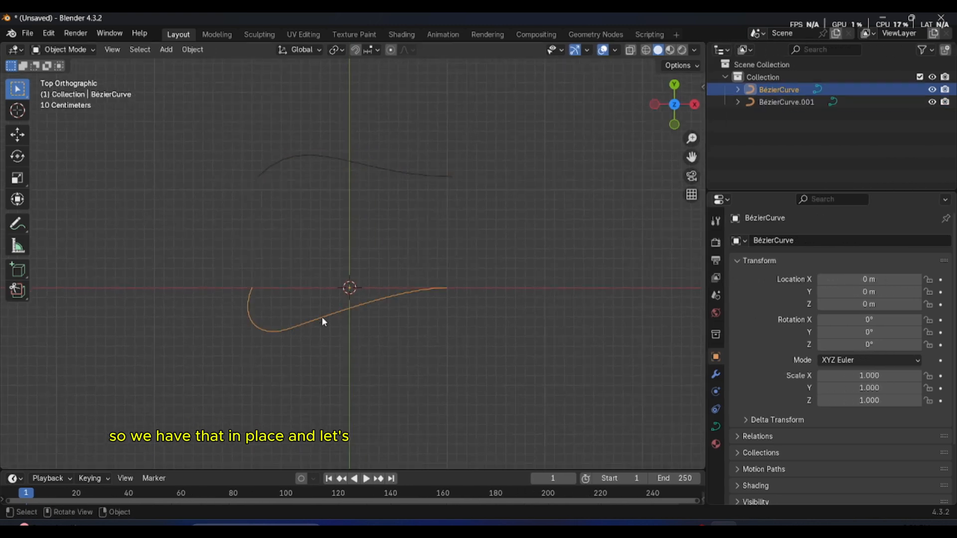
Select the upper Bézier curve, enter Edit Mode and subdivide it to add a control point in its middle
{"action": "left_click", "coordinate": [347, 173]}
{"action": "left_click", "coordinate": [367, 164]}
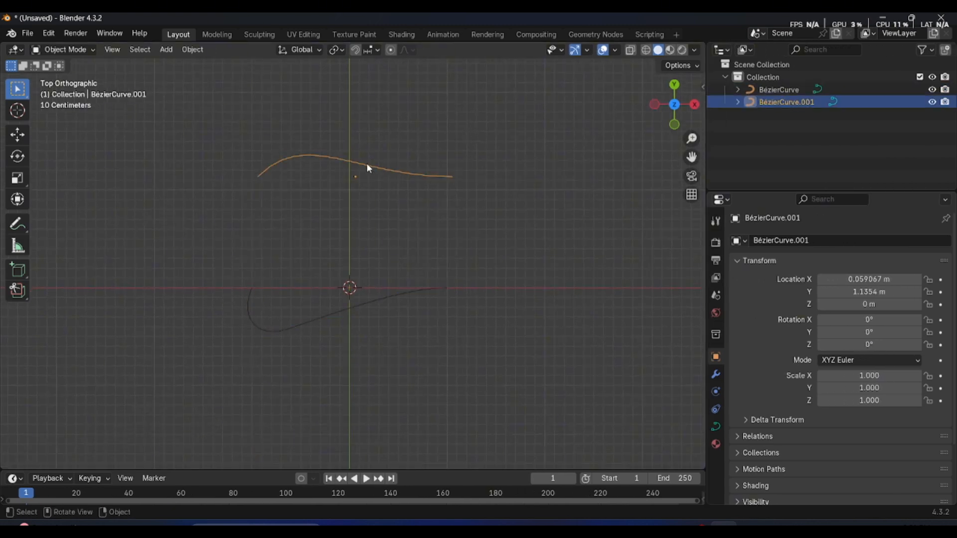
{"action": "middle_click_drag", "start_coordinate": [379, 202], "coordinate": [414, 269], "text": "shift"}
{"action": "key", "text": "Tab"}
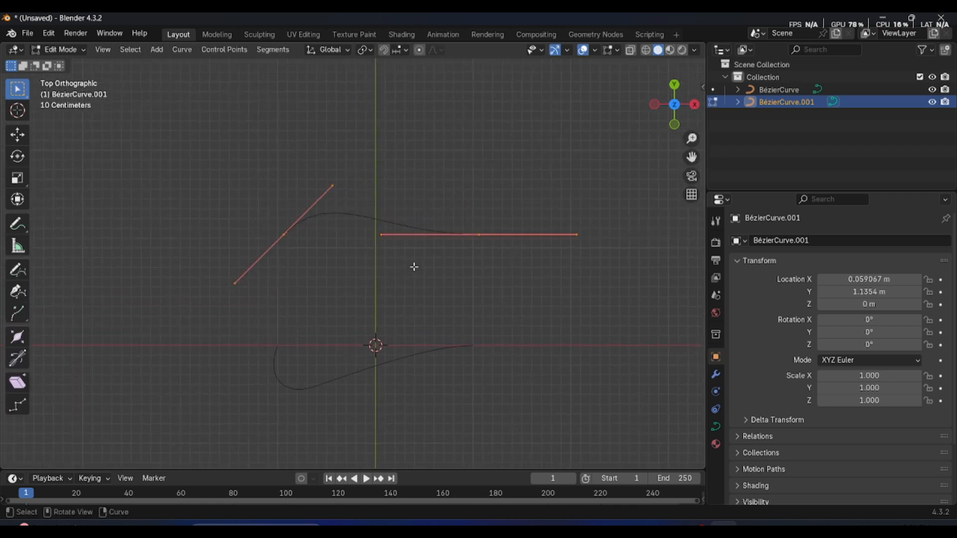
{"action": "scroll", "coordinate": [412, 260], "scroll_direction": "up", "scroll_amount": 3}
{"action": "scroll", "coordinate": [413, 261], "scroll_direction": "down", "scroll_amount": 1}
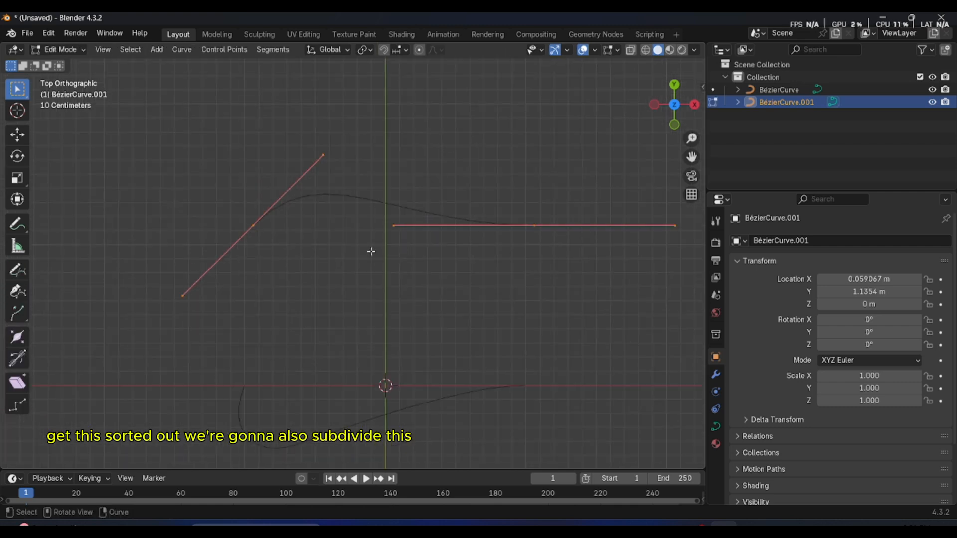
{"action": "right_click", "coordinate": [434, 230]}
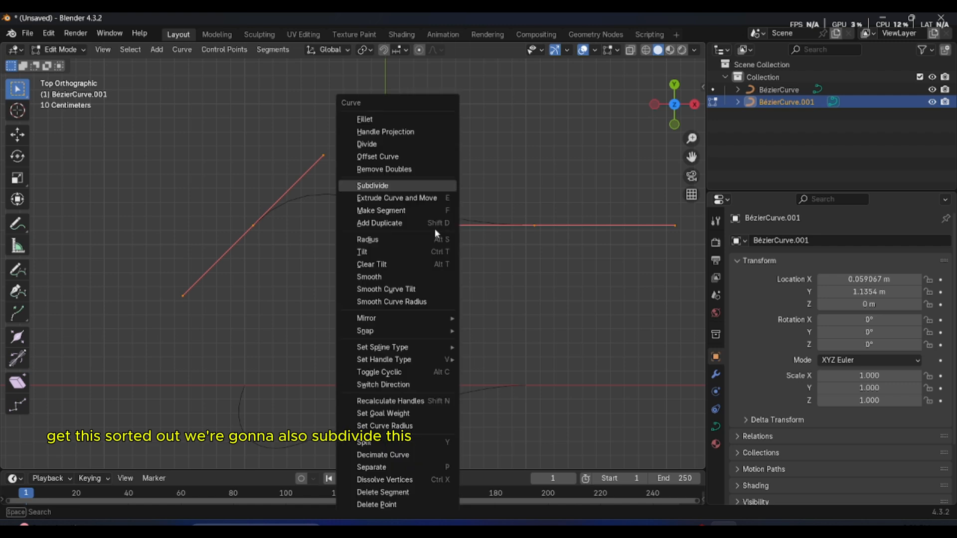
{"action": "left_click", "coordinate": [392, 185]}
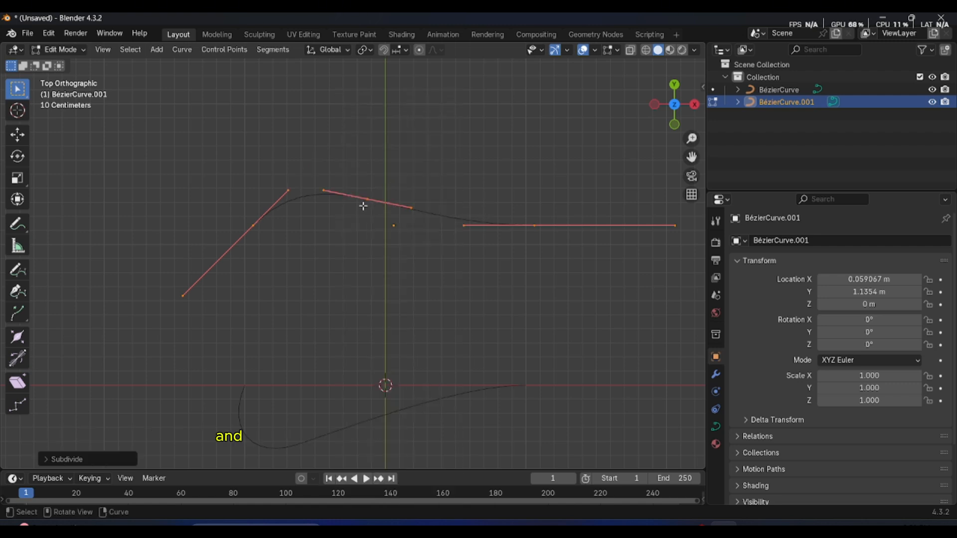
Rotate the handles of the upper curve's left end point by about 45° so they lie horizontal
{"action": "left_click", "coordinate": [253, 225]}
{"action": "key", "text": "r"}
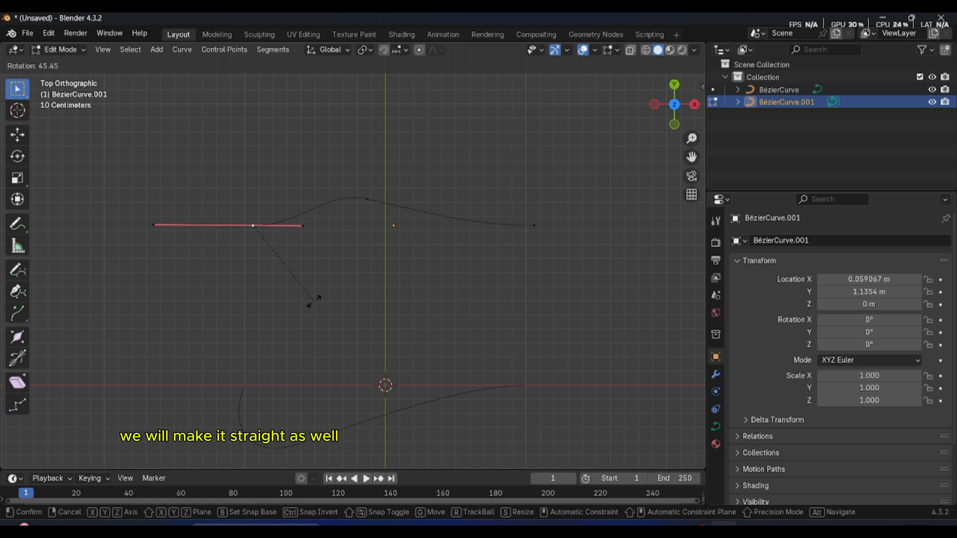
{"action": "left_click", "coordinate": [312, 301]}
Level the middle control point's handles and lower it into line with the end points, and return to Object Mode
{"action": "left_click", "coordinate": [362, 200]}
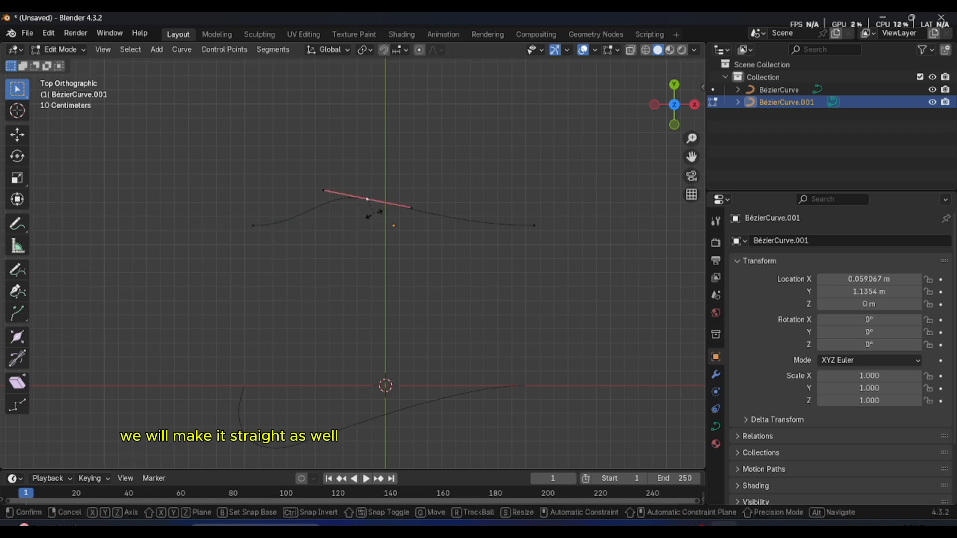
{"action": "key", "text": "r"}
{"action": "left_click", "coordinate": [380, 217]}
{"action": "key", "text": "g"}
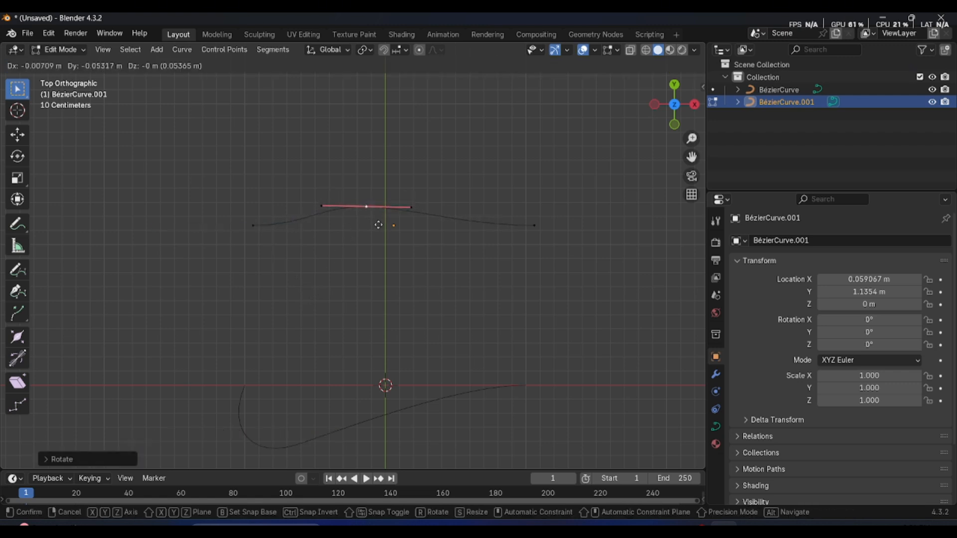
{"action": "left_click", "coordinate": [378, 243]}
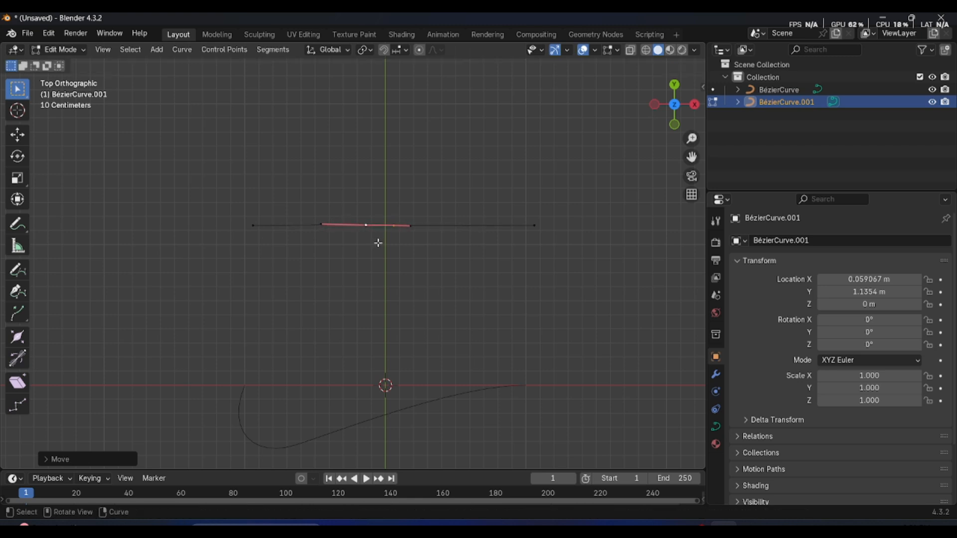
{"action": "key", "text": "Tab"}
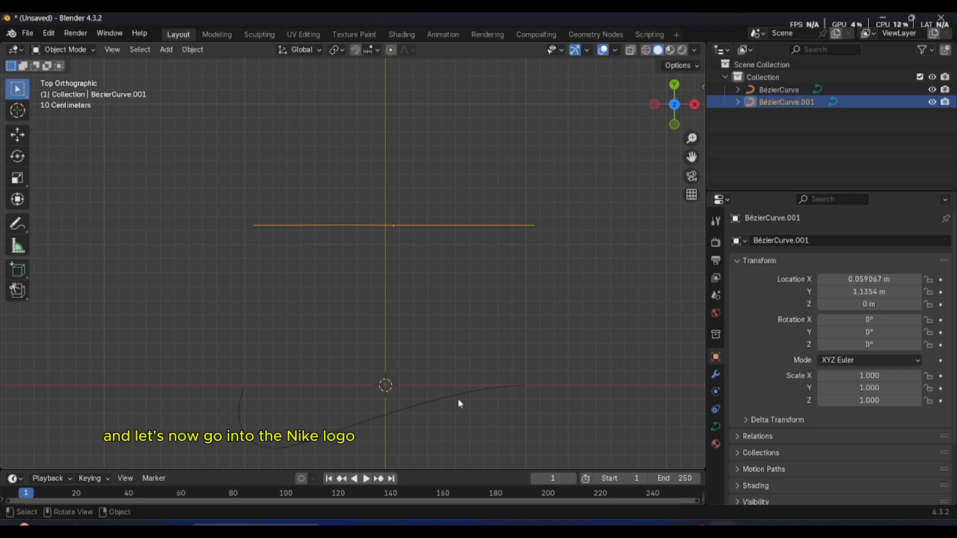
Select the swoosh curve and rename it "nike logo"
{"action": "left_click", "coordinate": [514, 387]}
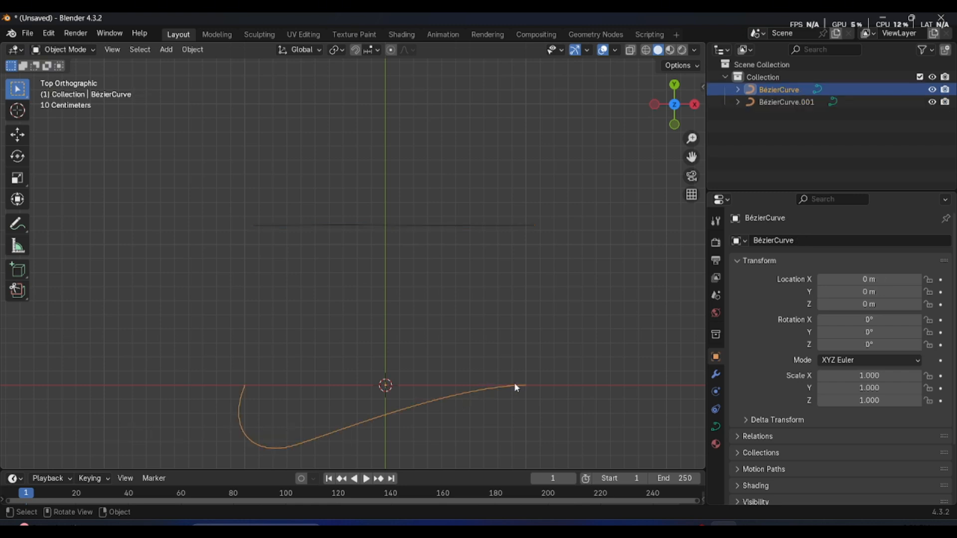
{"action": "double_click", "coordinate": [785, 90]}
{"action": "key", "text": "Caps_Lock"}
{"action": "type", "text": "nike"}
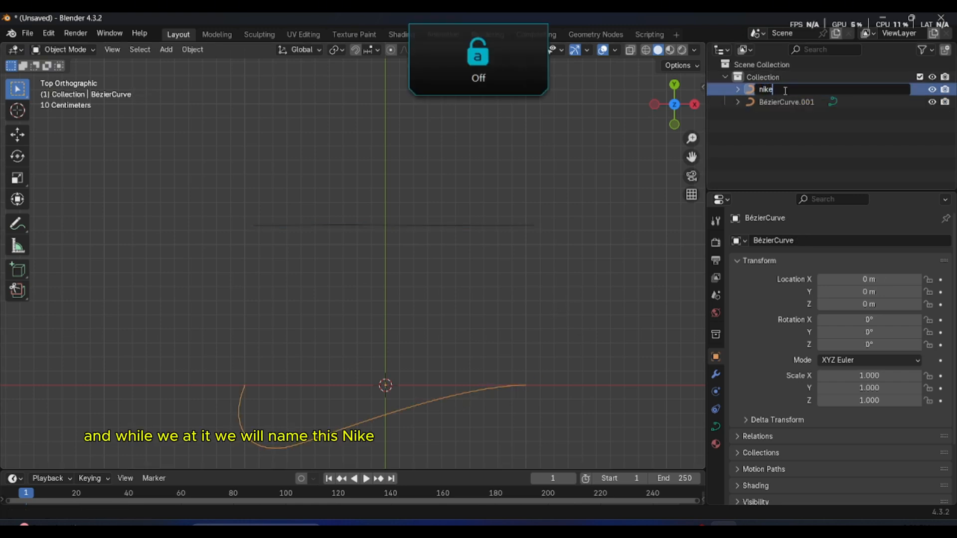
{"action": "type", "text": " logo"}
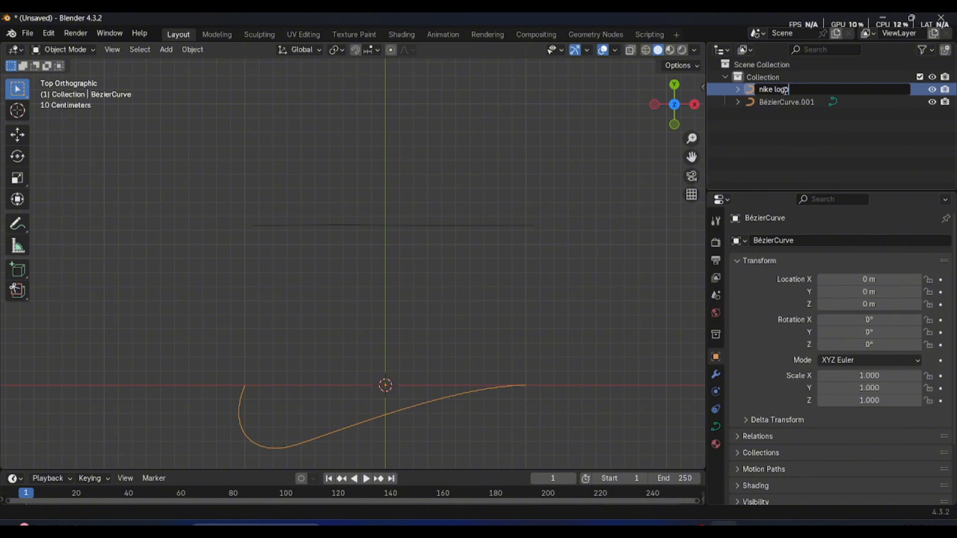
{"action": "key", "text": "Return"}
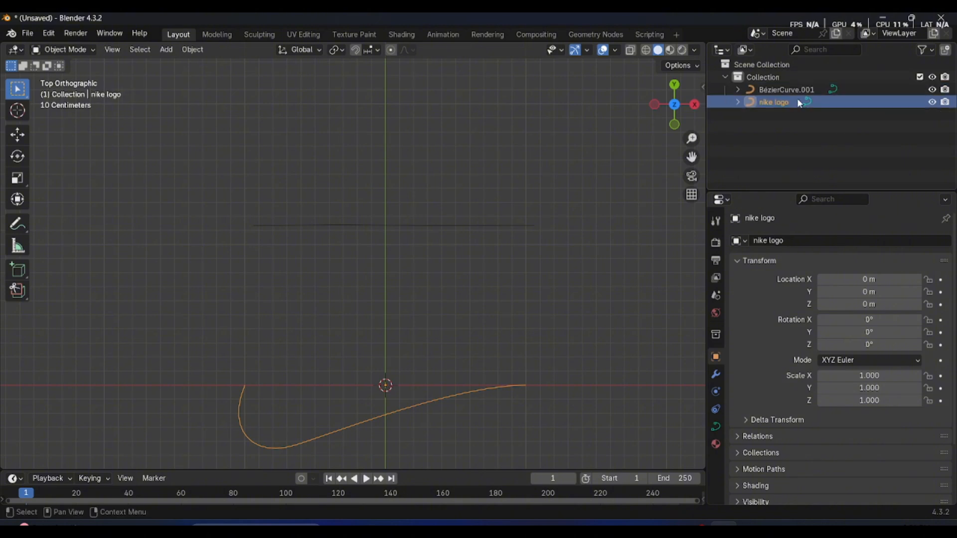
Rename the straight upper curve "taper"
{"action": "double_click", "coordinate": [797, 93]}
{"action": "type", "text": "taper"}
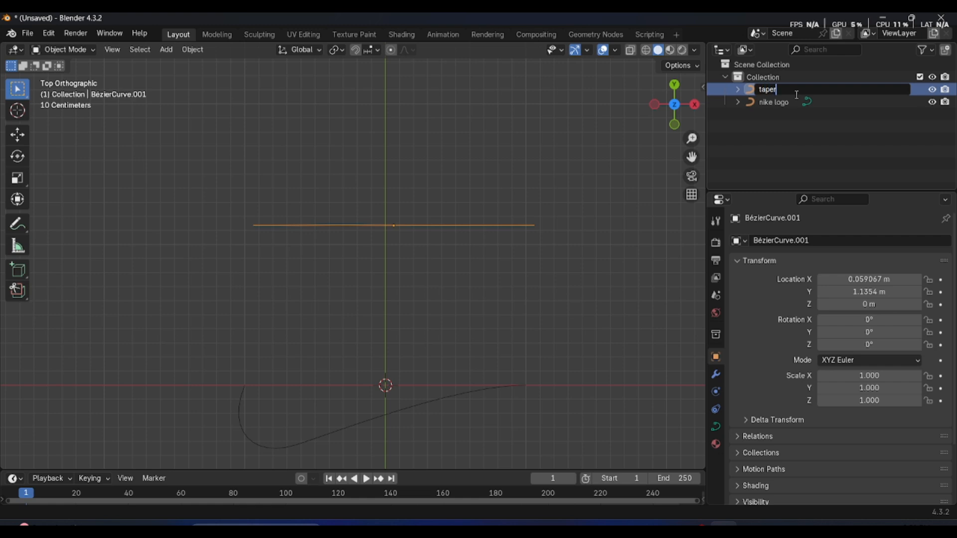
{"action": "key", "text": "Return"}
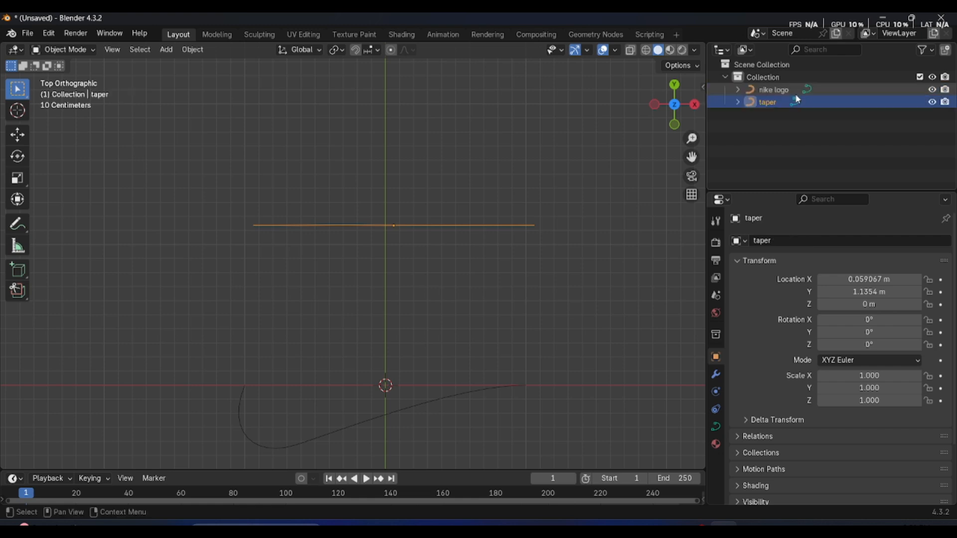
Assign the straight taper curve as the Taper Object in the nike logo curve's geometry settings
{"action": "left_click", "coordinate": [791, 79]}
{"action": "left_click", "coordinate": [781, 90]}
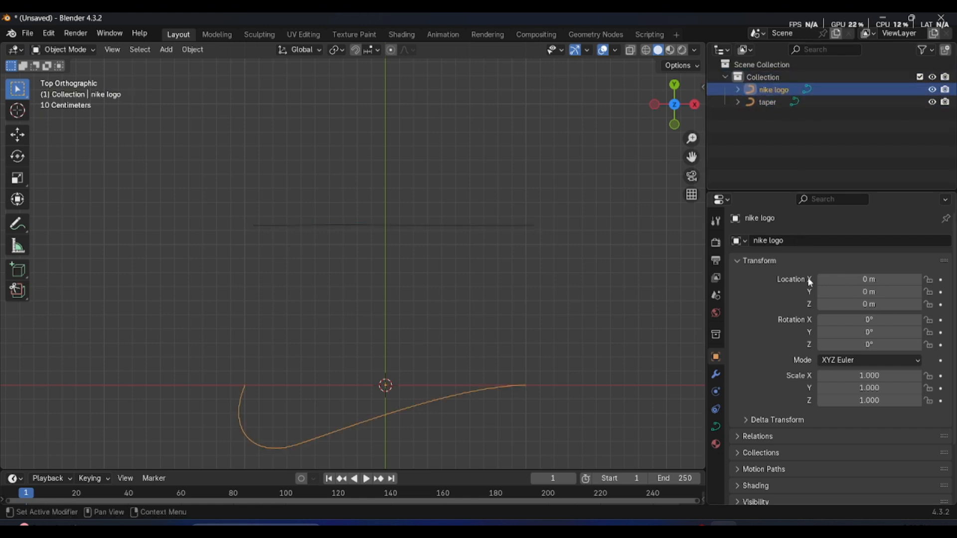
{"action": "scroll", "coordinate": [781, 357], "scroll_direction": "down", "scroll_amount": 2}
{"action": "left_click", "coordinate": [716, 427]}
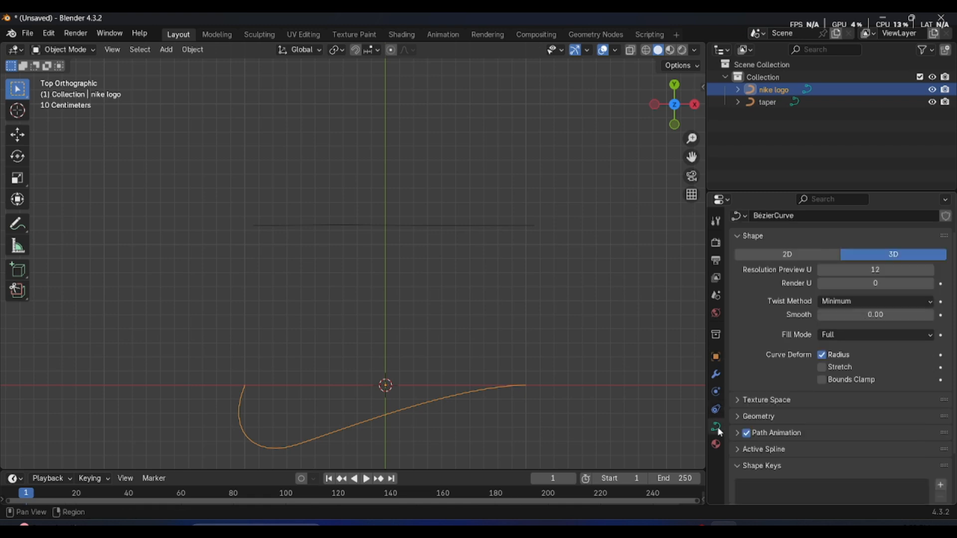
{"action": "scroll", "coordinate": [795, 423], "scroll_direction": "down", "scroll_amount": 3}
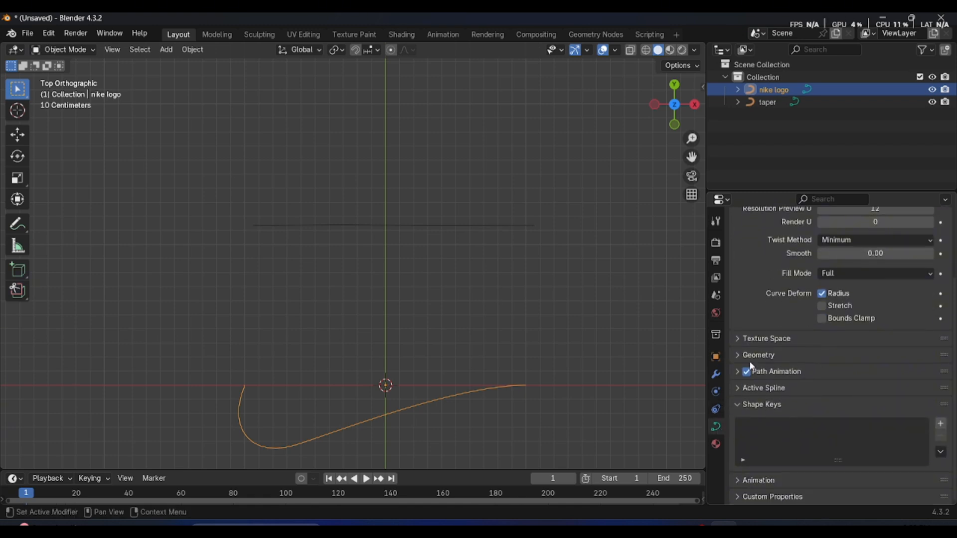
{"action": "left_click", "coordinate": [752, 359]}
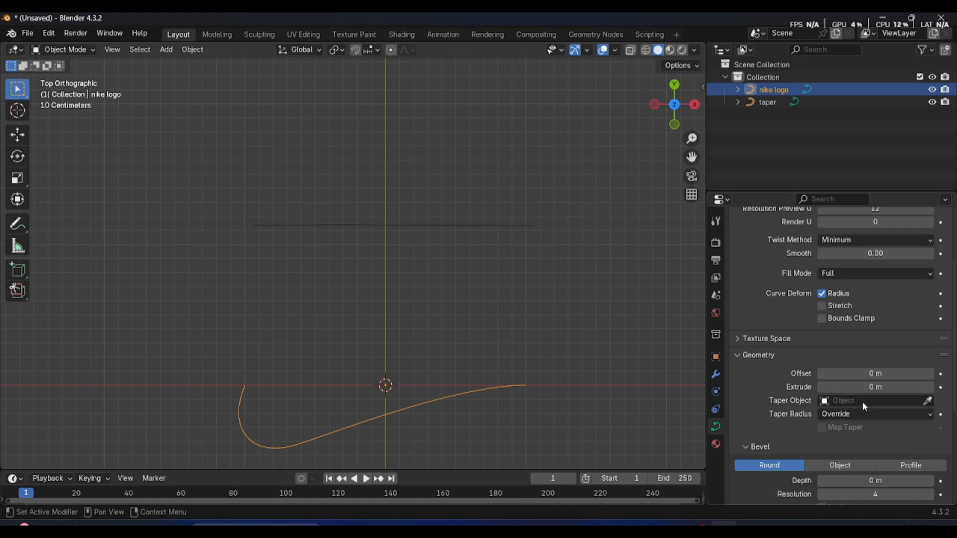
{"action": "left_click", "coordinate": [928, 401]}
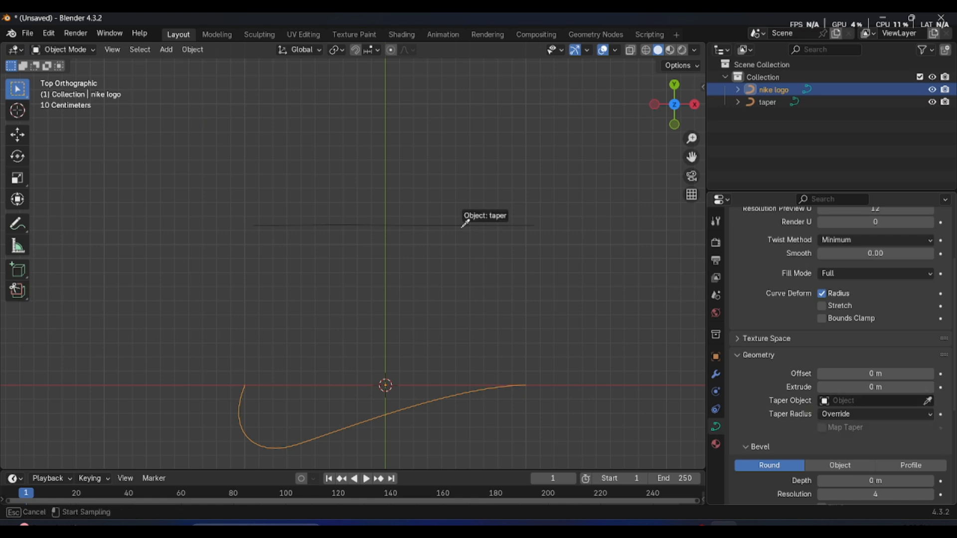
{"action": "left_click", "coordinate": [442, 232]}
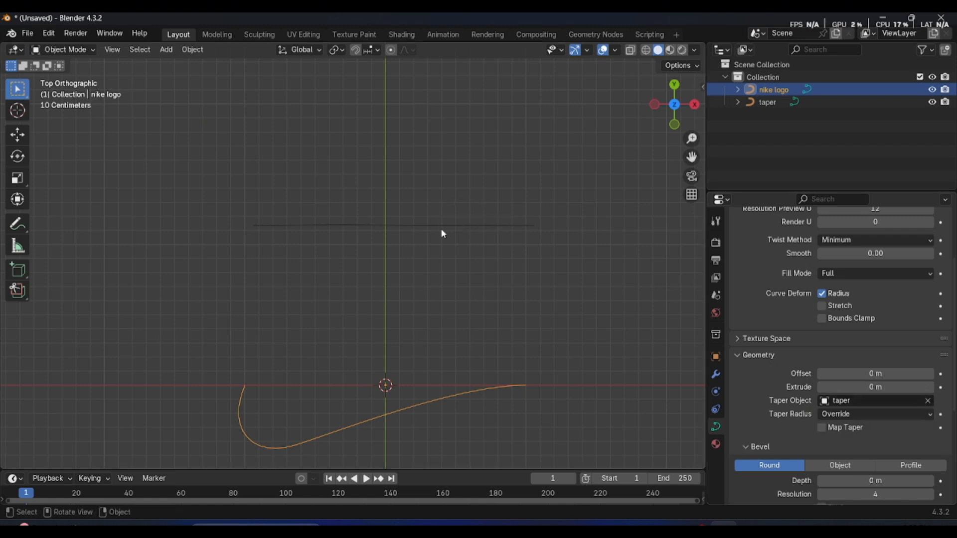
Set the nike logo curve's round bevel depth to 0.015 m
{"action": "scroll", "coordinate": [851, 407], "scroll_direction": "down", "scroll_amount": 3}
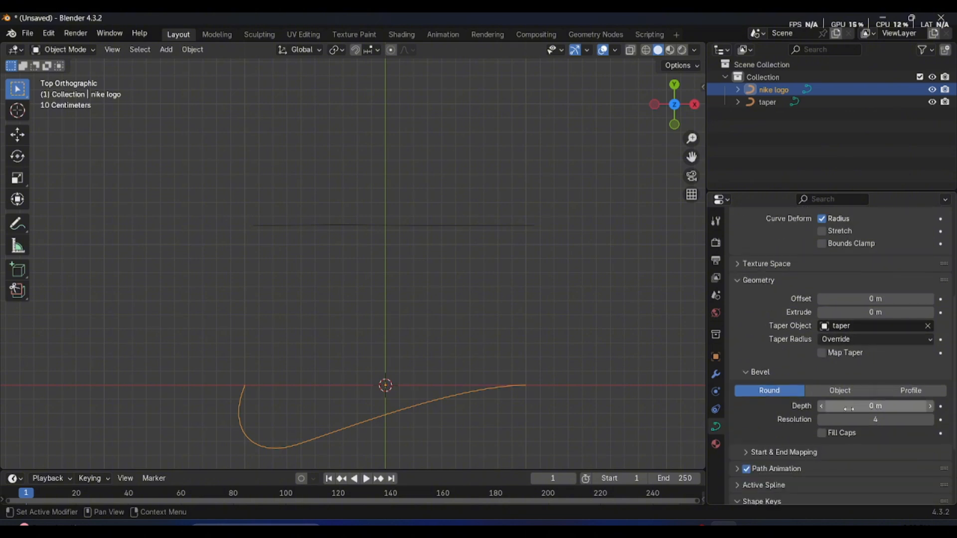
{"action": "left_click", "coordinate": [850, 406]}
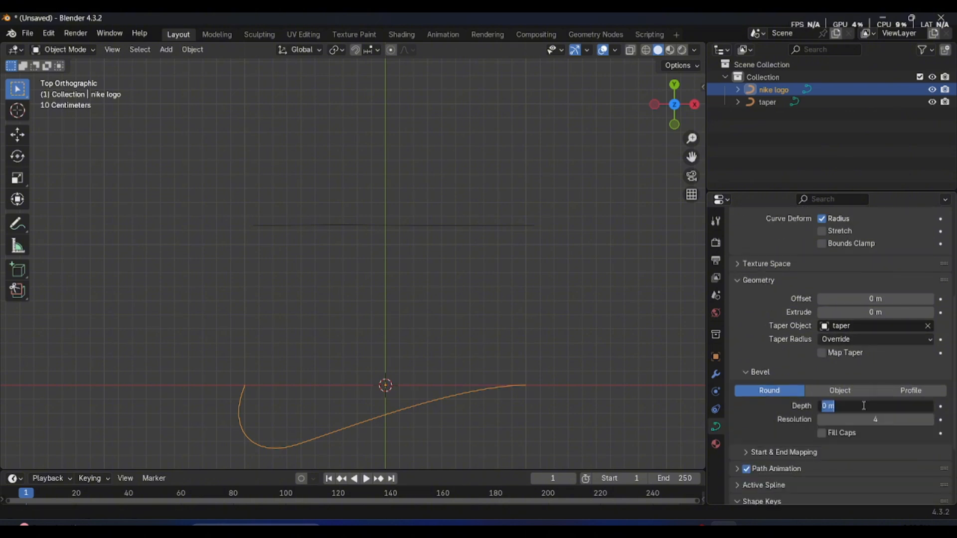
{"action": "key", "text": "BackSpace"}
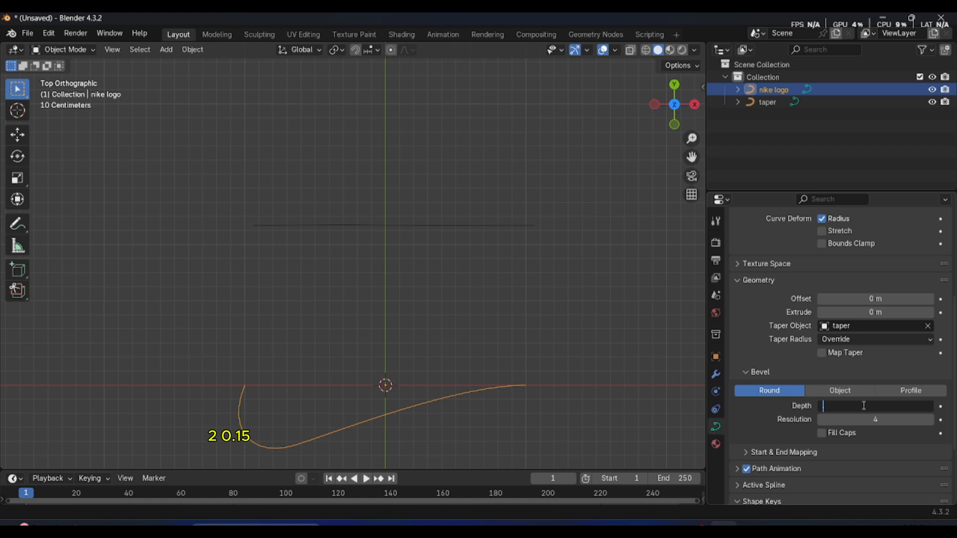
{"action": "type", "text": ".015"}
{"action": "key", "text": "Return"}
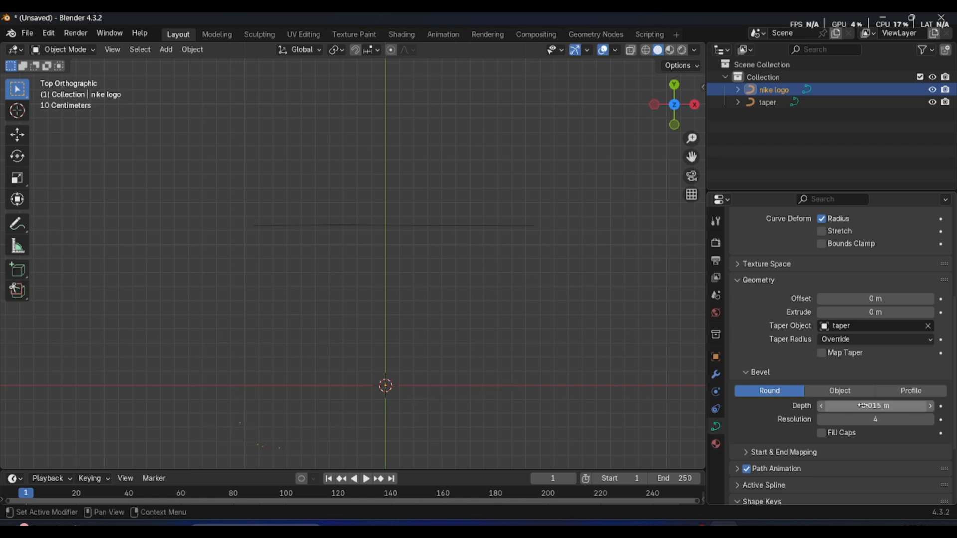
Change the nike logo curve's round bevel depth to 0.15 m
{"action": "scroll", "coordinate": [489, 407], "scroll_direction": "down", "scroll_amount": 3}
{"action": "scroll", "coordinate": [481, 403], "scroll_direction": "up", "scroll_amount": 3}
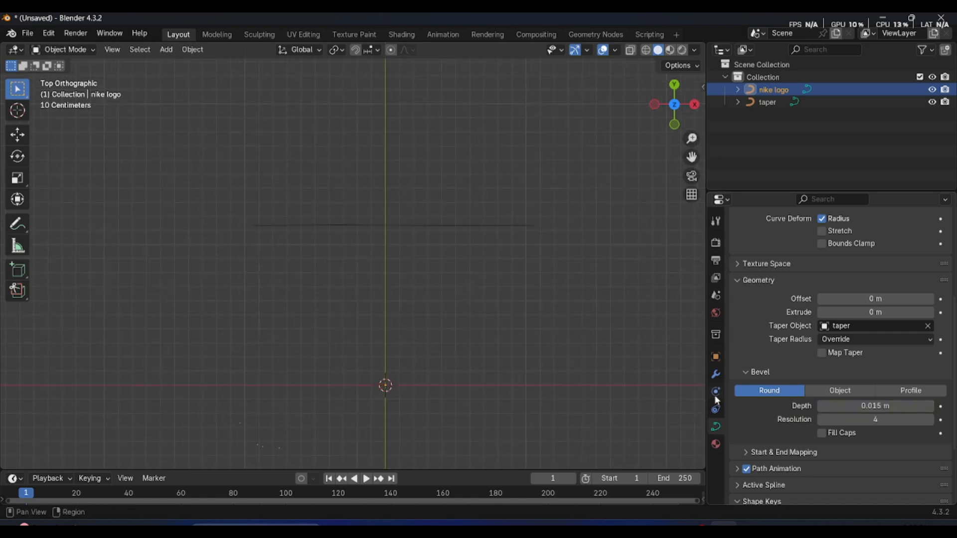
{"action": "left_click", "coordinate": [867, 408]}
{"action": "type", "text": ".0"}
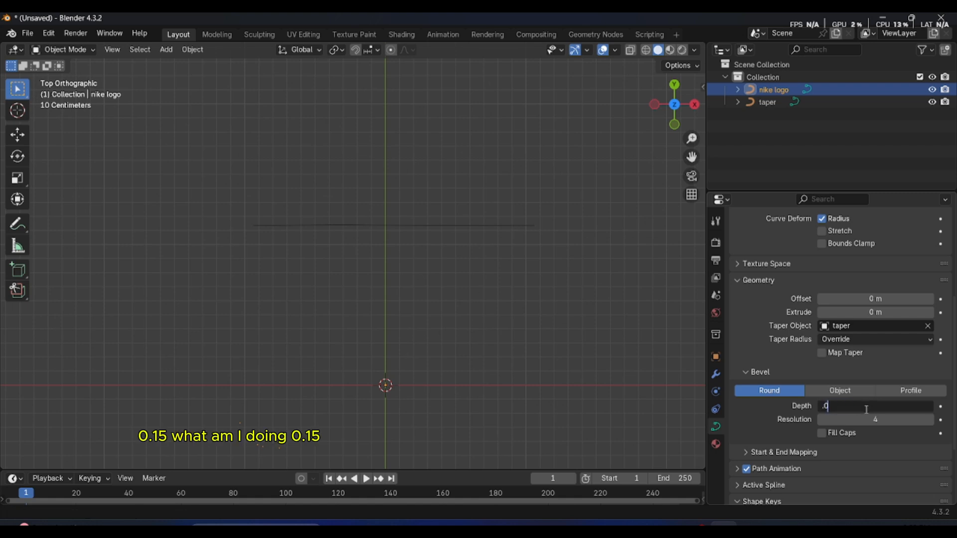
{"action": "key", "text": "Return"}
{"action": "left_click", "coordinate": [866, 408]}
{"action": "type", "text": "0"}
{"action": "type", "text": "15"}
{"action": "key", "text": "Return"}
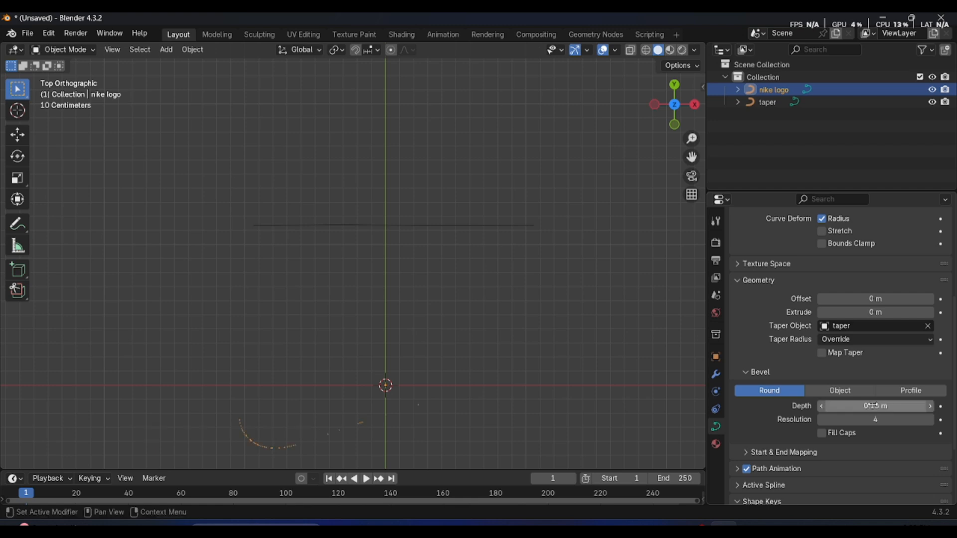
Reshape the straight taper curve into a hump by moving its middle control point up about 0.51 m in Y
{"action": "scroll", "coordinate": [486, 296], "scroll_direction": "up", "scroll_amount": 3}
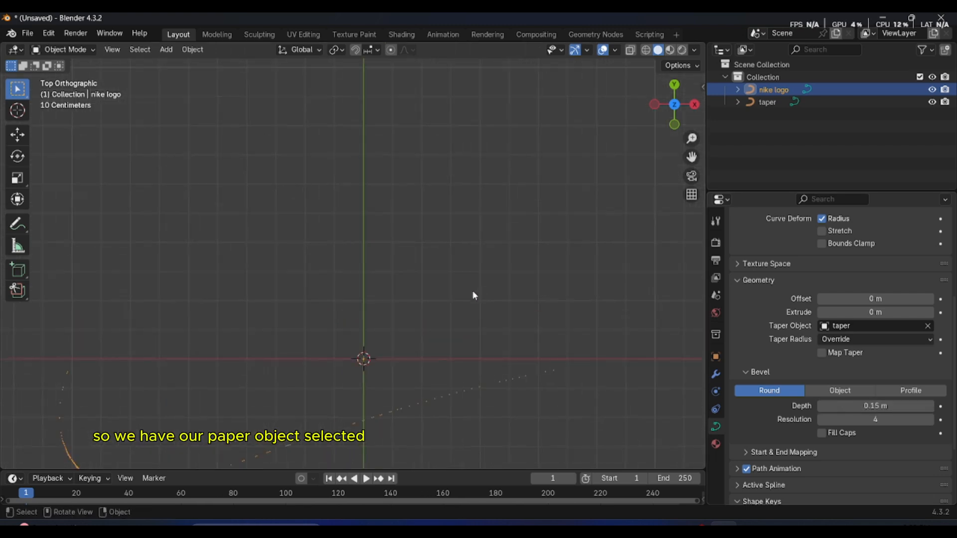
{"action": "scroll", "coordinate": [397, 332], "scroll_direction": "down", "scroll_amount": 2}
{"action": "scroll", "coordinate": [228, 373], "scroll_direction": "down", "scroll_amount": 2}
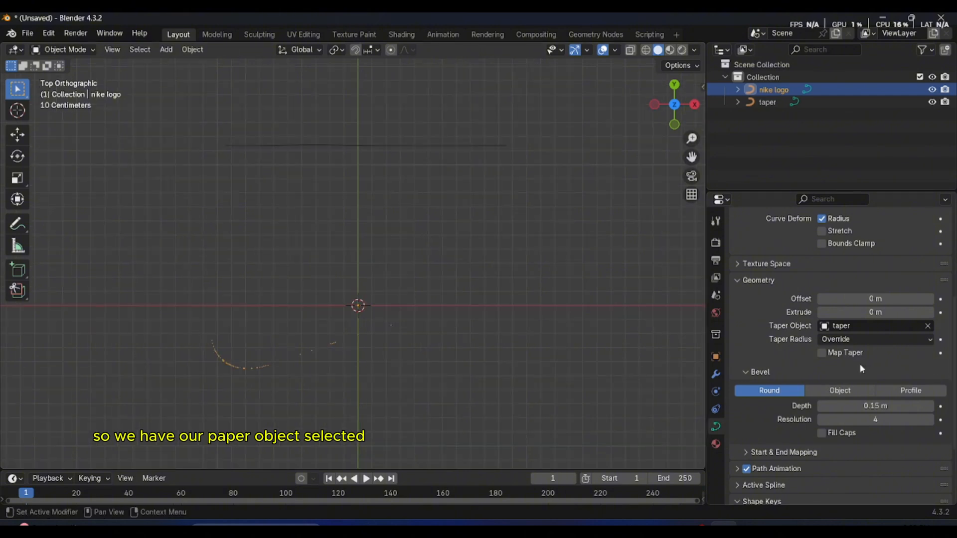
{"action": "scroll", "coordinate": [862, 369], "scroll_direction": "up", "scroll_amount": 3}
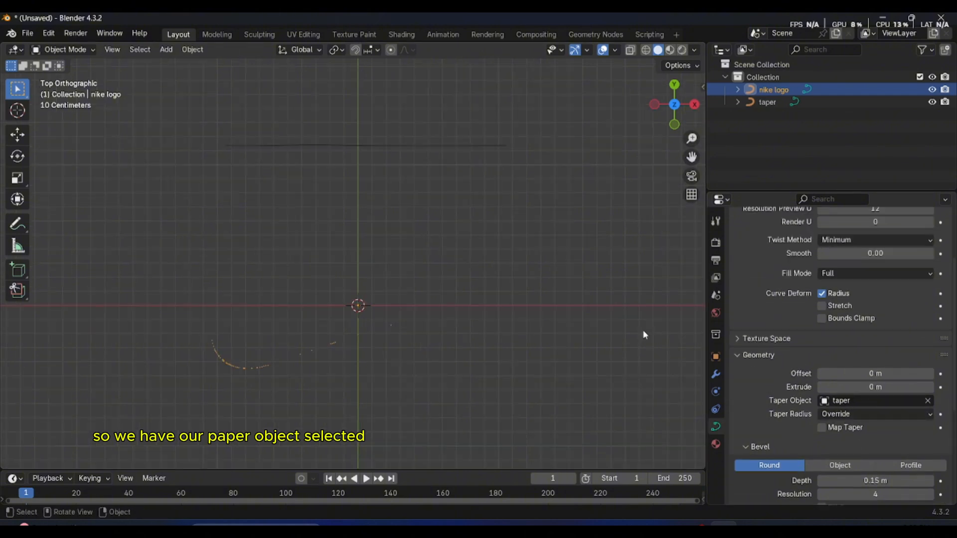
{"action": "left_click", "coordinate": [408, 151]}
{"action": "scroll", "coordinate": [374, 176], "scroll_direction": "up", "scroll_amount": 3}
{"action": "scroll", "coordinate": [386, 207], "scroll_direction": "down", "scroll_amount": 2}
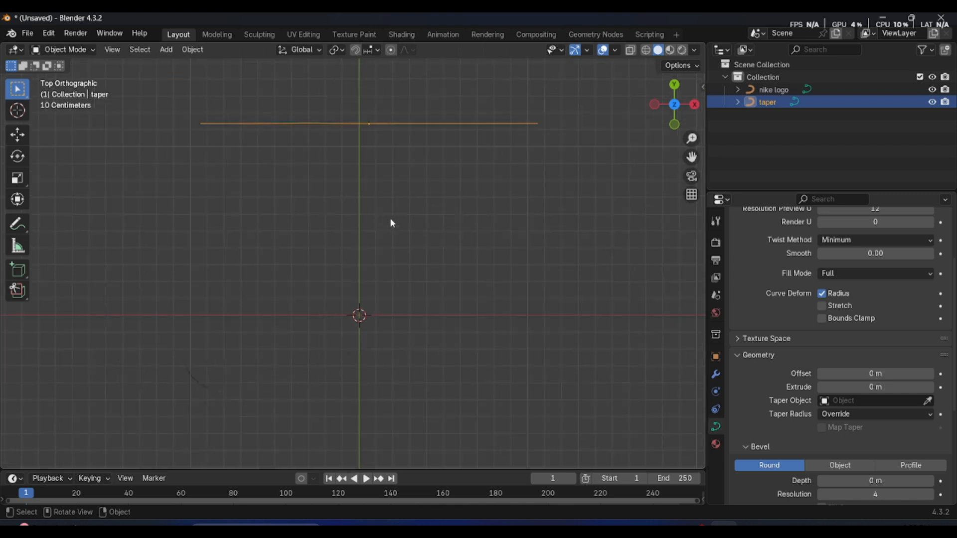
{"action": "middle_click_drag", "start_coordinate": [391, 223], "coordinate": [391, 259], "text": "shift"}
{"action": "key", "text": "Tab"}
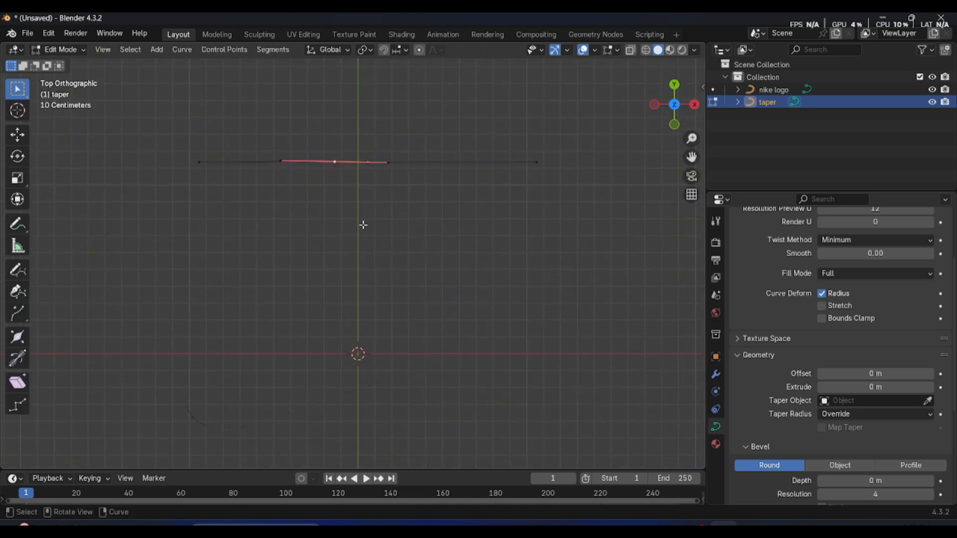
{"action": "key", "text": "g"}
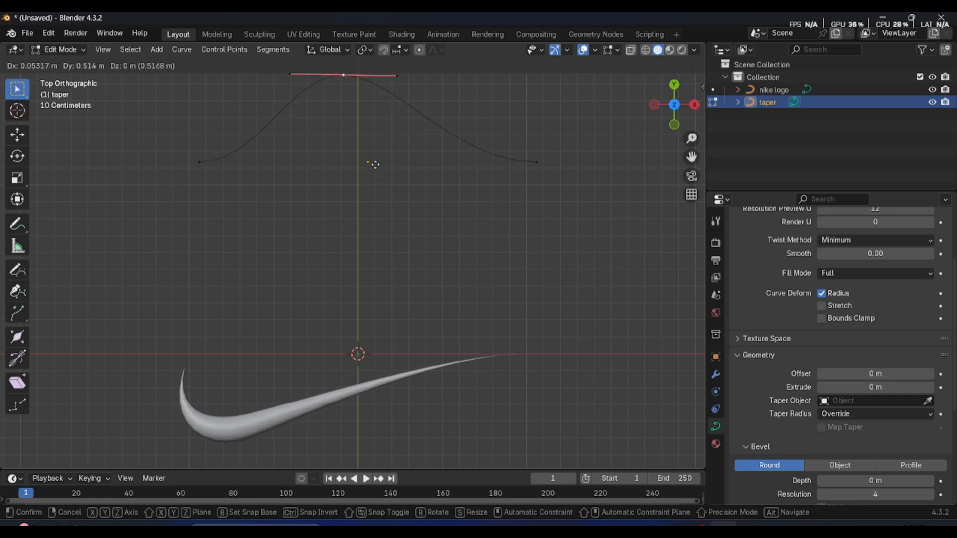
{"action": "left_click", "coordinate": [375, 164]}
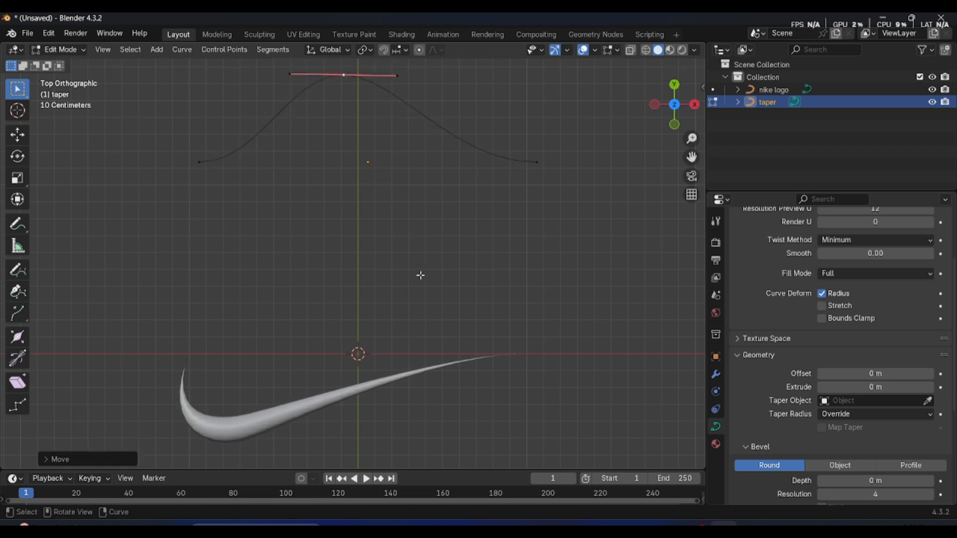
Deselect the taper curve's control points and return to Object Mode
{"action": "scroll", "coordinate": [424, 277], "scroll_direction": "down", "scroll_amount": 4}
{"action": "scroll", "coordinate": [474, 257], "scroll_direction": "up", "scroll_amount": 4}
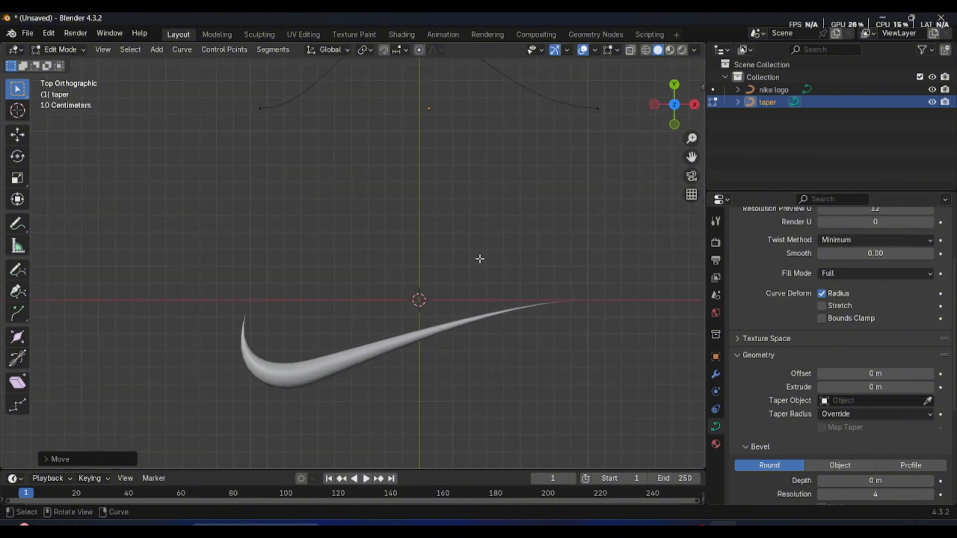
{"action": "scroll", "coordinate": [492, 265], "scroll_direction": "up", "scroll_amount": 2}
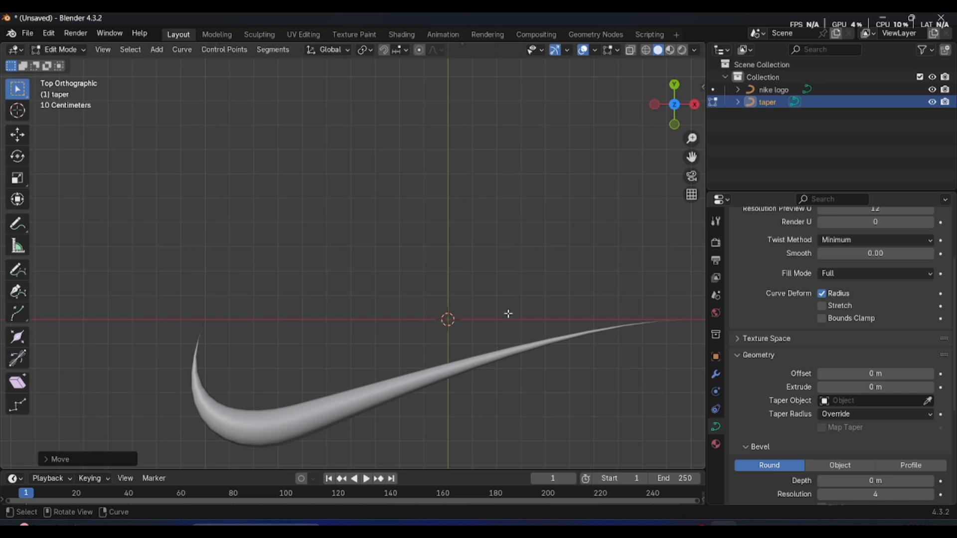
{"action": "scroll", "coordinate": [508, 313], "scroll_direction": "down", "scroll_amount": 3}
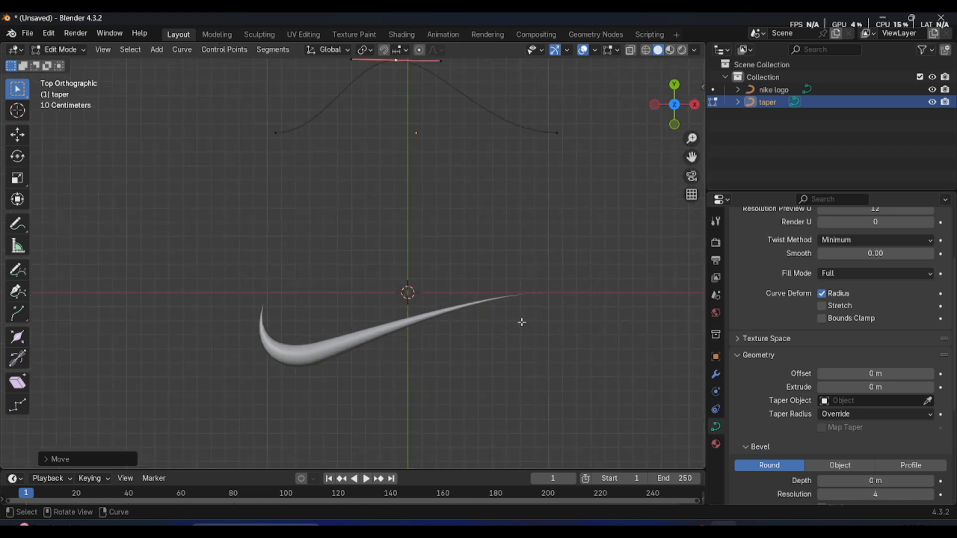
{"action": "scroll", "coordinate": [522, 322], "scroll_direction": "down", "scroll_amount": 2}
{"action": "key", "text": "shift"}
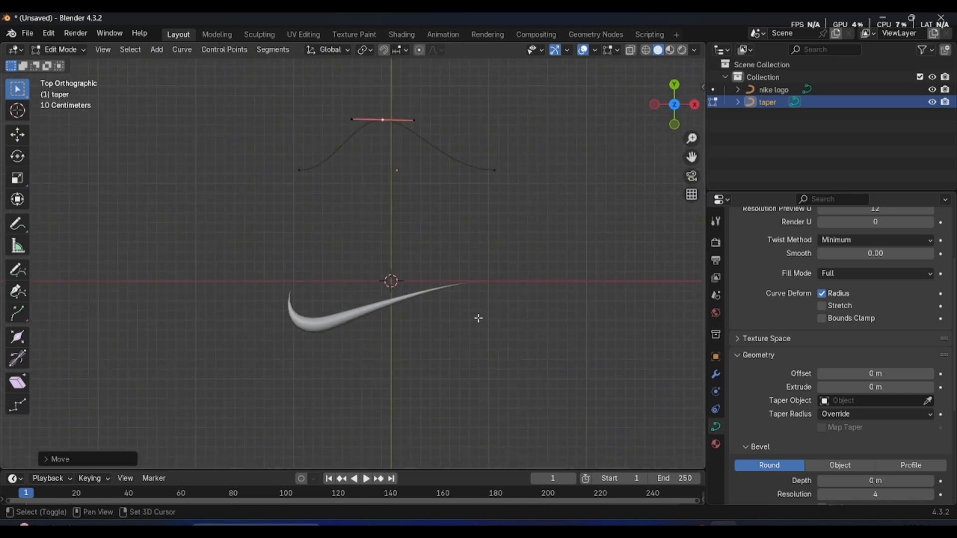
{"action": "key", "text": "shift+a"}
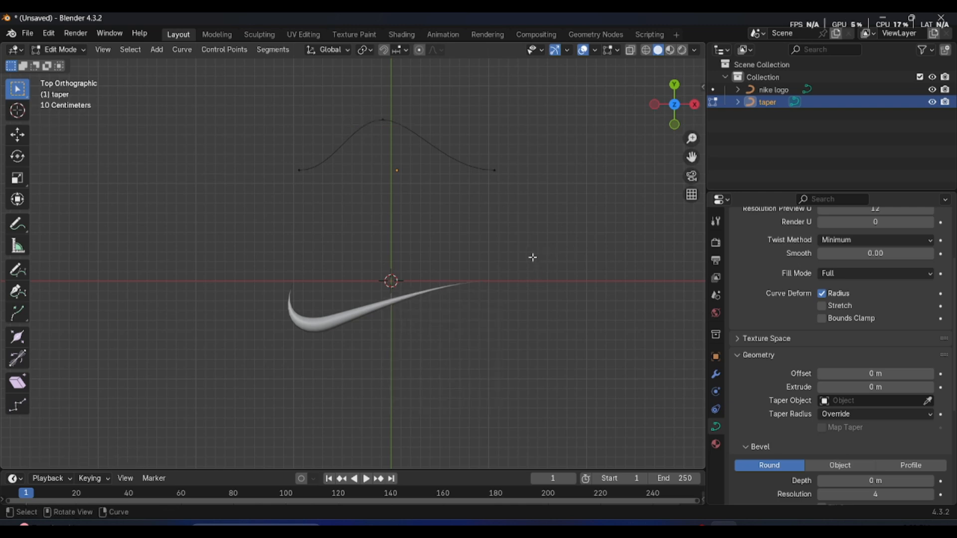
{"action": "key", "text": "Tab"}
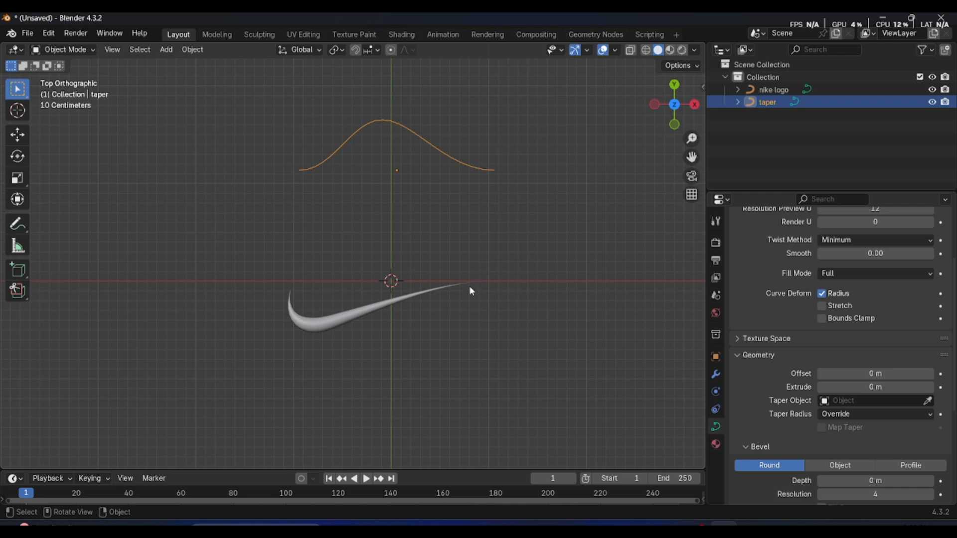
Add a mesh plane at the world origin and scale it up into a large backdrop extending far beyond both curves
{"action": "scroll", "coordinate": [467, 286], "scroll_direction": "down", "scroll_amount": 2}
{"action": "key", "text": "shift+a"}
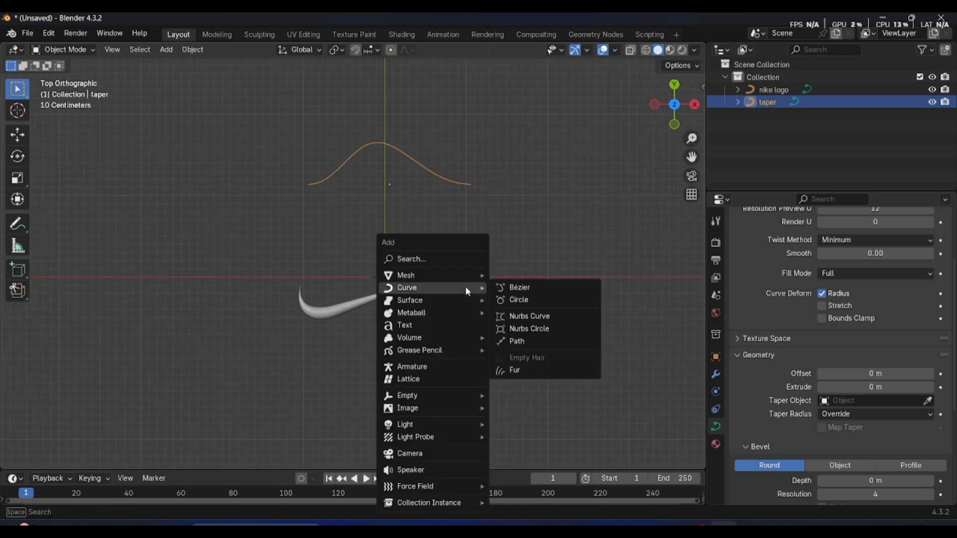
{"action": "mouse_move", "coordinate": [458, 275]}
{"action": "left_click", "coordinate": [522, 275]}
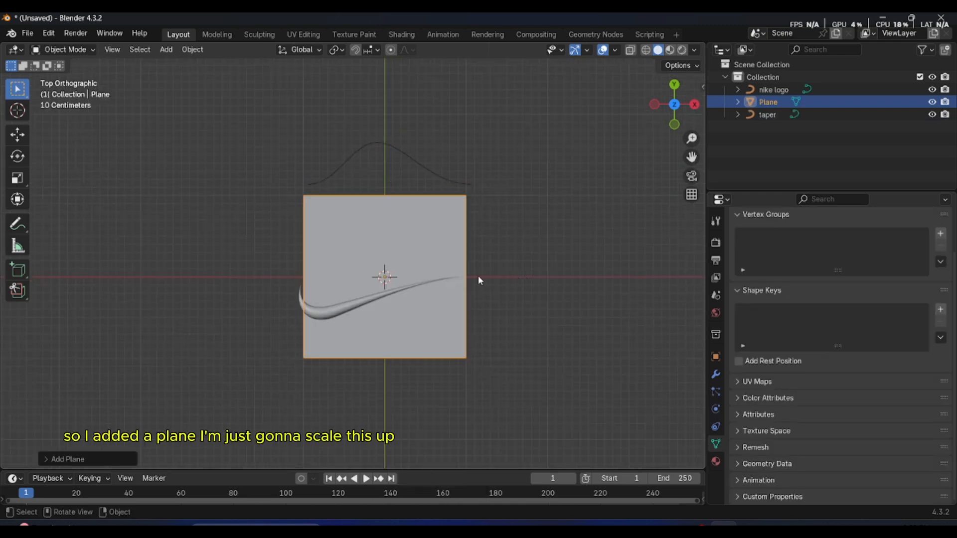
{"action": "key", "text": "s"}
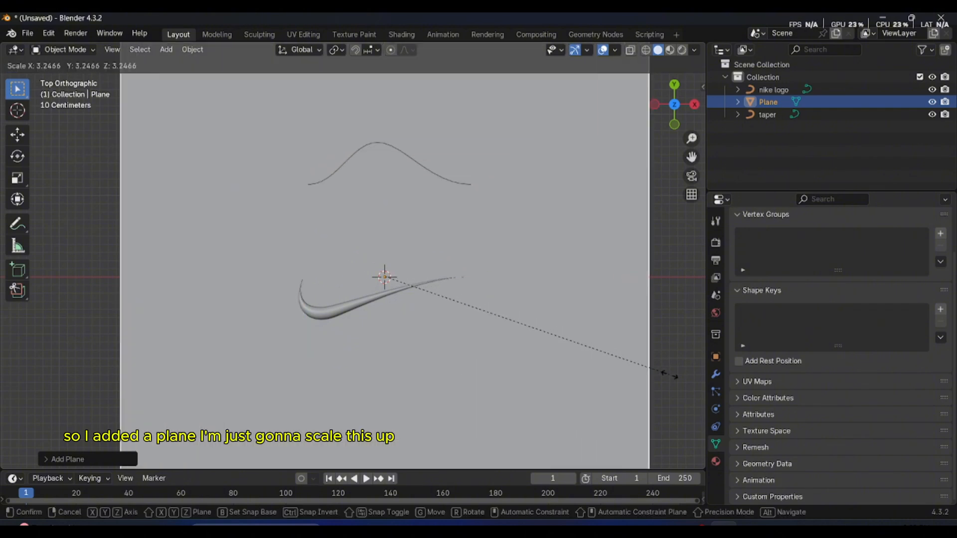
{"action": "left_click", "coordinate": [571, 352]}
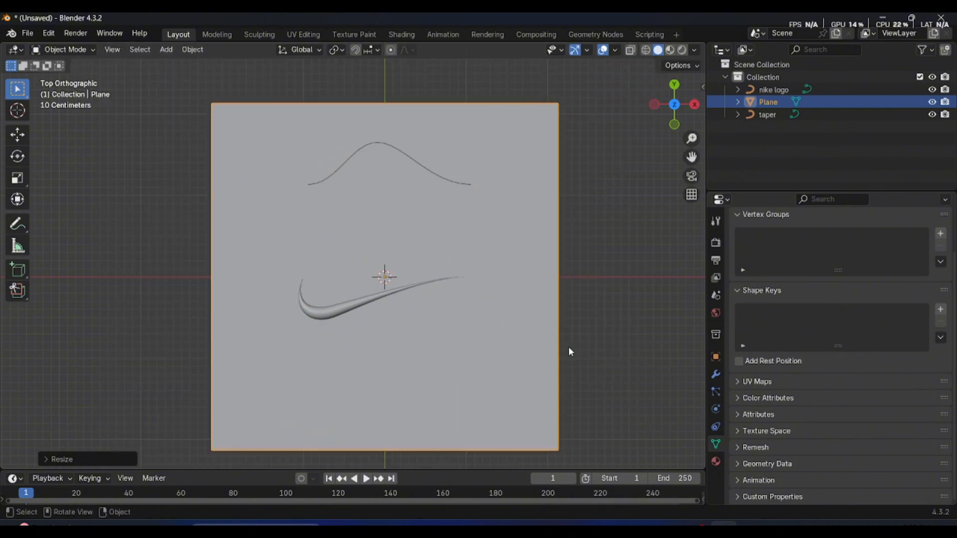
{"action": "key", "text": "s"}
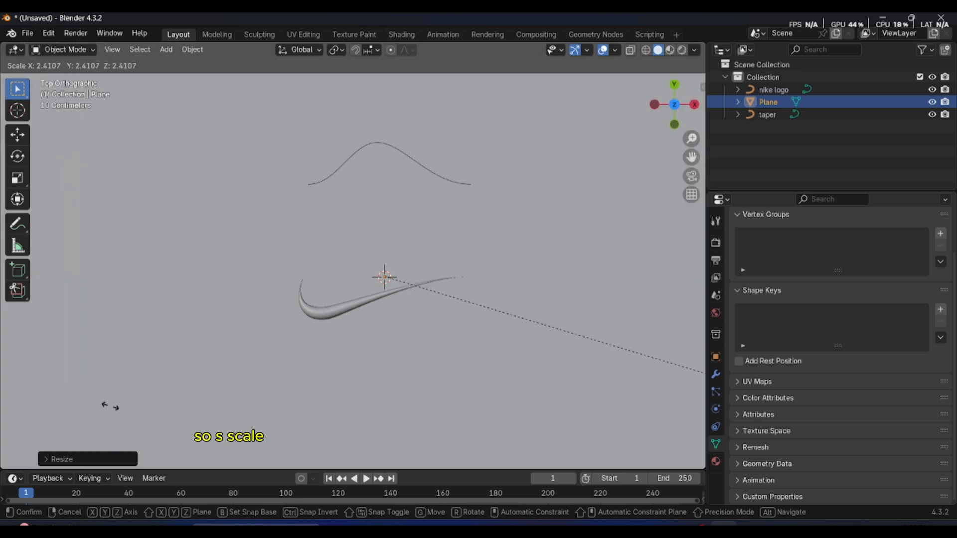
{"action": "left_click", "coordinate": [305, 440]}
{"action": "scroll", "coordinate": [358, 420], "scroll_direction": "down", "scroll_amount": 5}
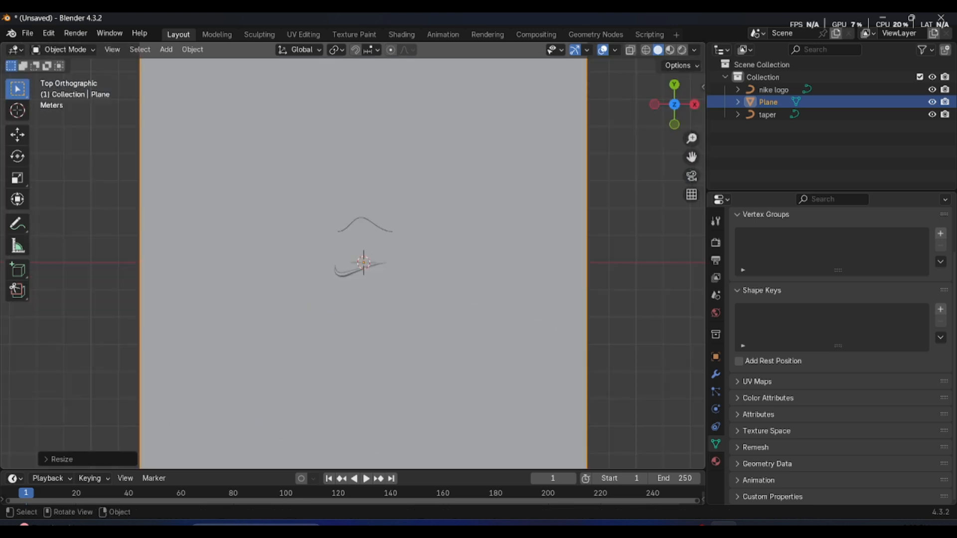
{"action": "key", "text": "s"}
{"action": "left_click", "coordinate": [571, 440]}
{"action": "scroll", "coordinate": [455, 387], "scroll_direction": "up", "scroll_amount": 4}
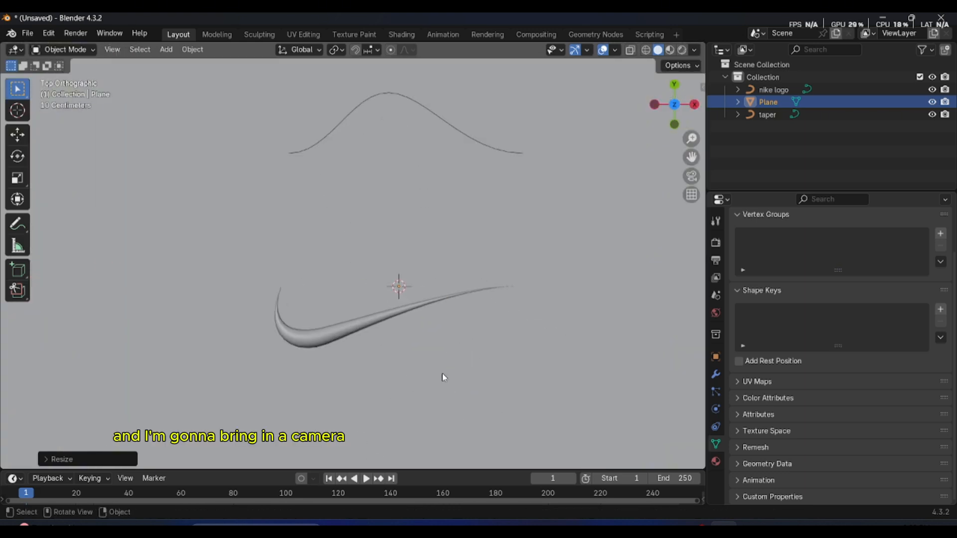
Add a camera and align it to the current top view of the swoosh
{"action": "left_click", "coordinate": [329, 342]}
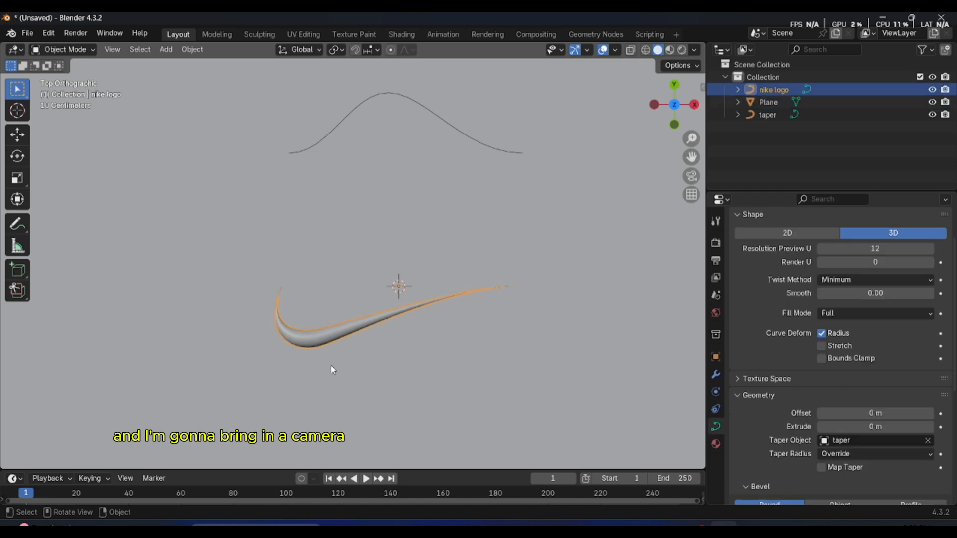
{"action": "key", "text": "shift+a"}
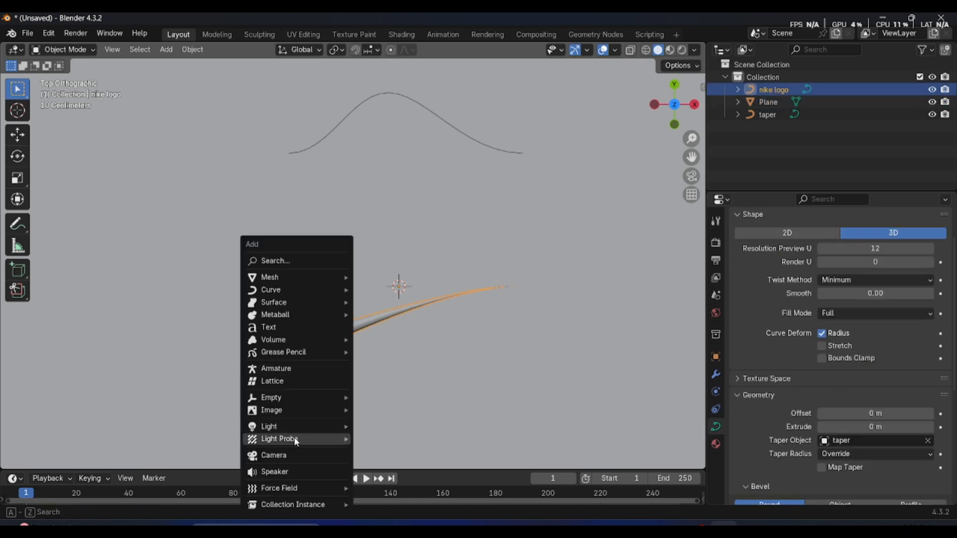
{"action": "left_click", "coordinate": [295, 455]}
{"action": "scroll", "coordinate": [349, 378], "scroll_direction": "down", "scroll_amount": 5}
{"action": "scroll", "coordinate": [364, 350], "scroll_direction": "up", "scroll_amount": 4}
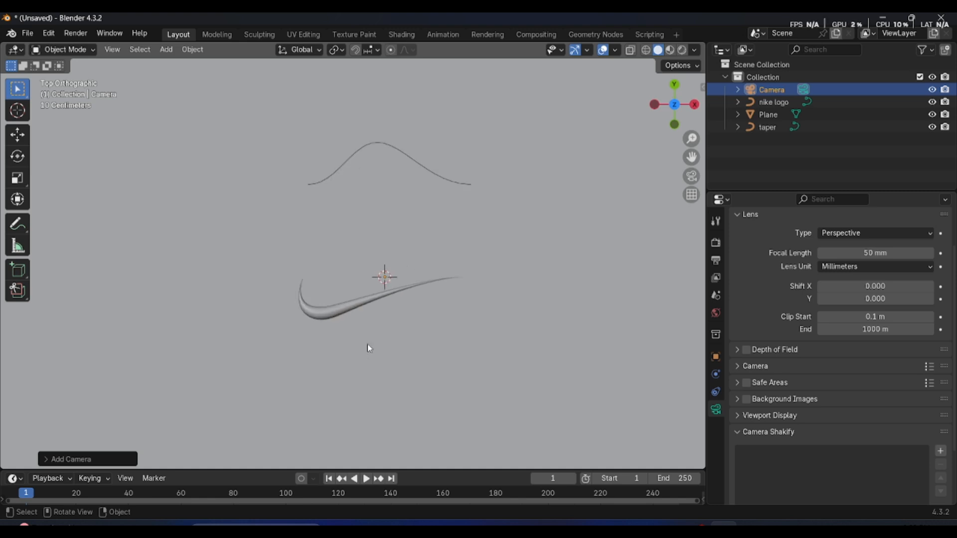
{"action": "key", "text": "ctrl+alt+KP_0"}
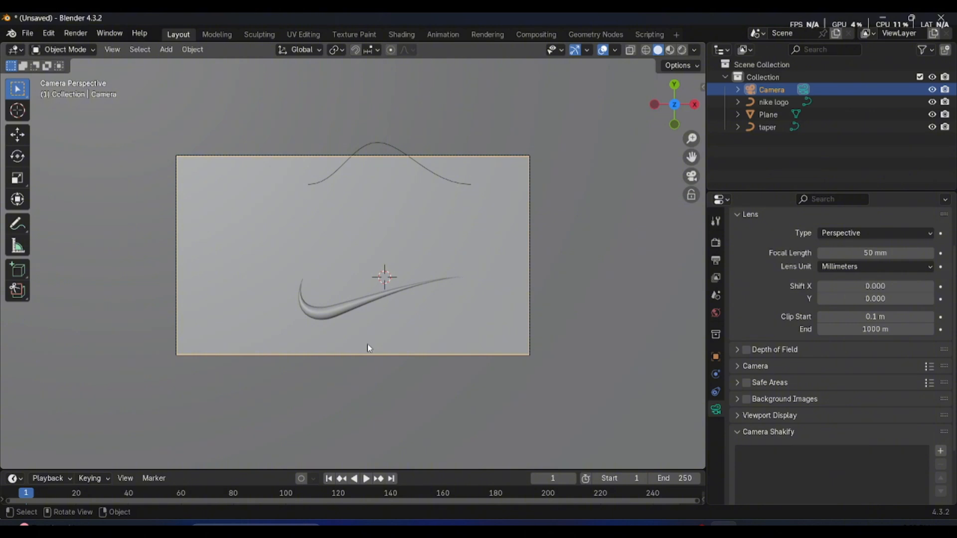
Frame the swoosh by shifting the camera down along Y to centre it and raising the camera about 1 m along Z
{"action": "key", "text": "g"}
{"action": "key", "text": "y"}
{"action": "left_click", "coordinate": [369, 382]}
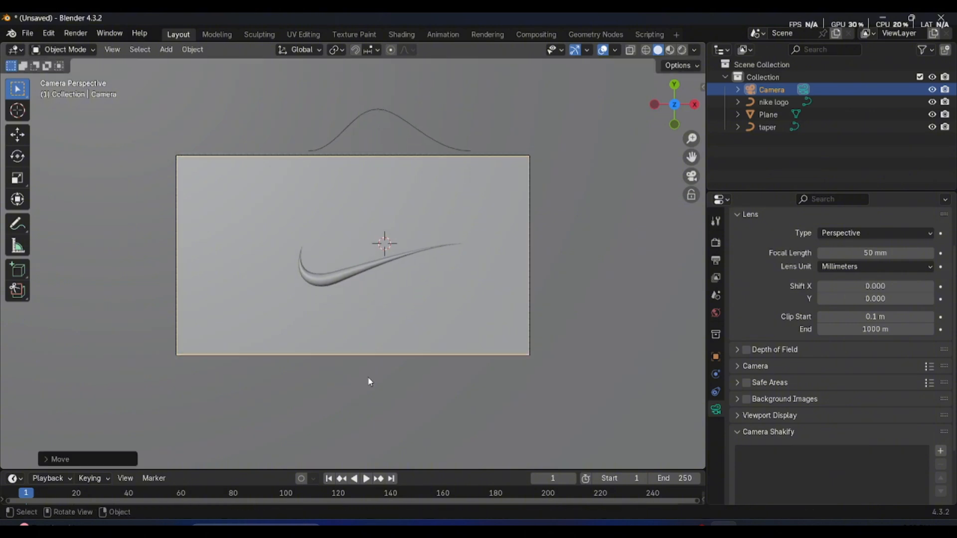
{"action": "key", "text": "g"}
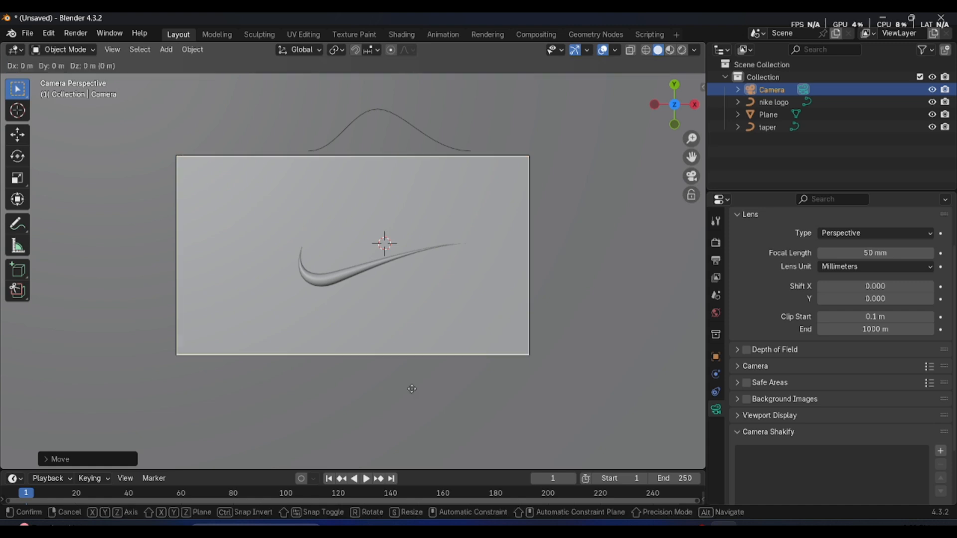
{"action": "key", "text": "z"}
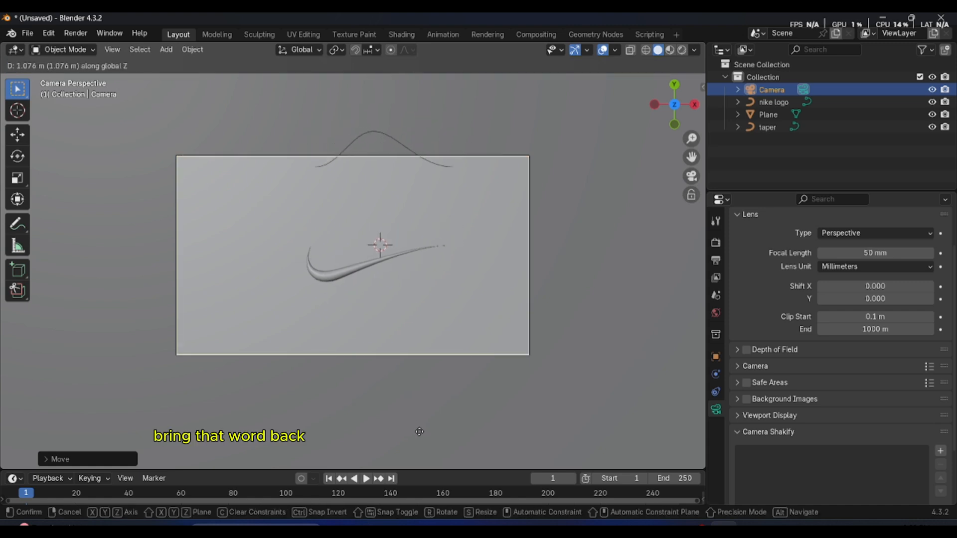
{"action": "left_click", "coordinate": [417, 430]}
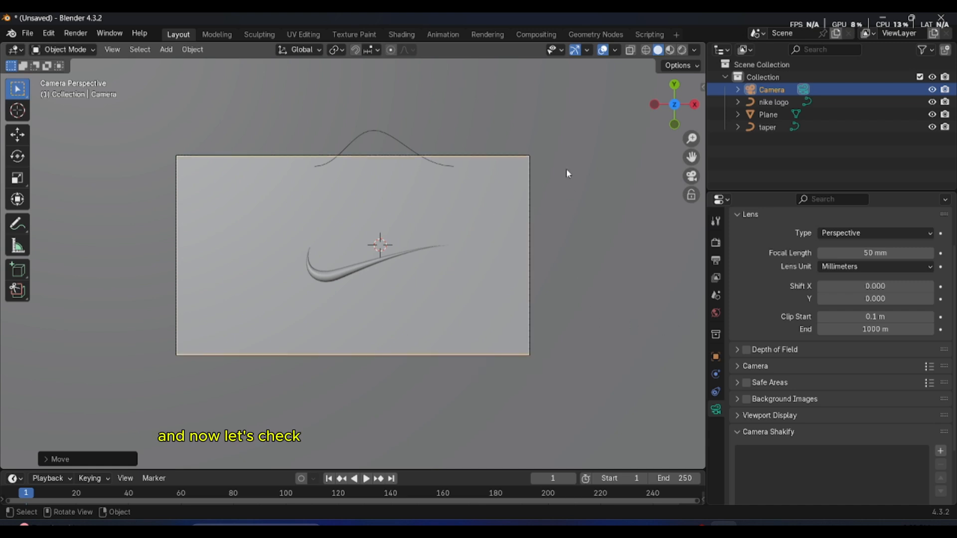
Check the camera view in Rendered and Material Preview shading, ending in Solid shading
{"action": "left_click", "coordinate": [683, 53]}
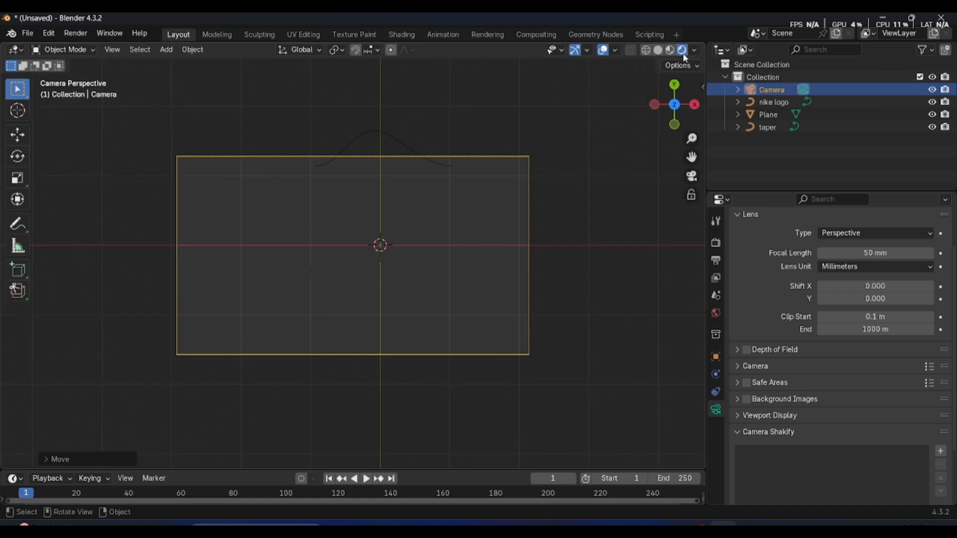
{"action": "left_click", "coordinate": [670, 52]}
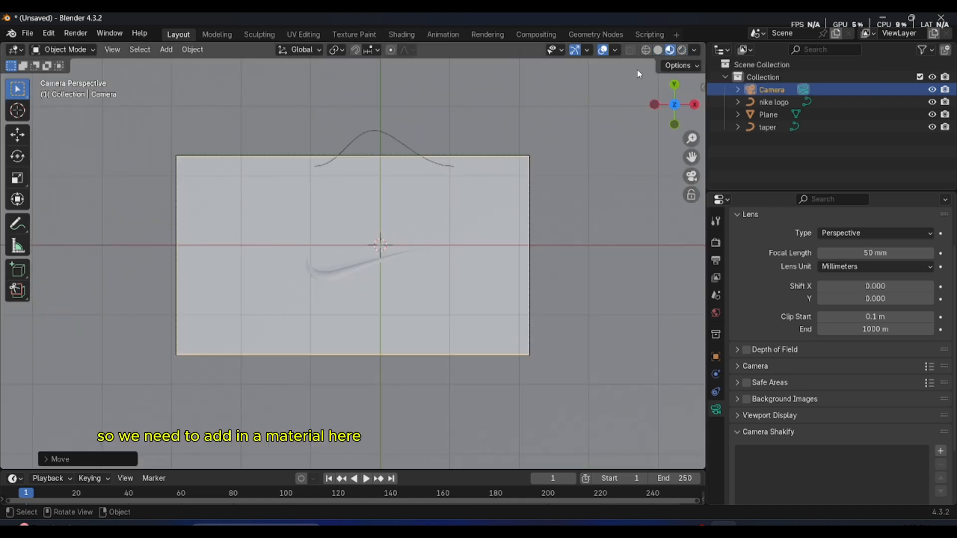
{"action": "scroll", "coordinate": [531, 193], "scroll_direction": "up", "scroll_amount": 4}
{"action": "left_click", "coordinate": [658, 51]}
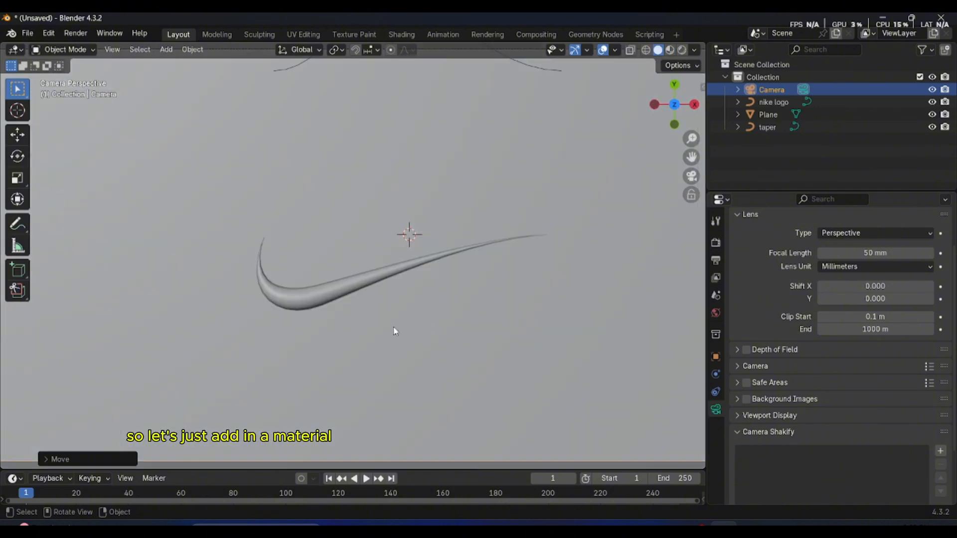
Create a new material on the nike logo curve
{"action": "left_click", "coordinate": [346, 301]}
{"action": "left_click", "coordinate": [348, 301]}
{"action": "scroll", "coordinate": [348, 301], "scroll_direction": "down", "scroll_amount": 2}
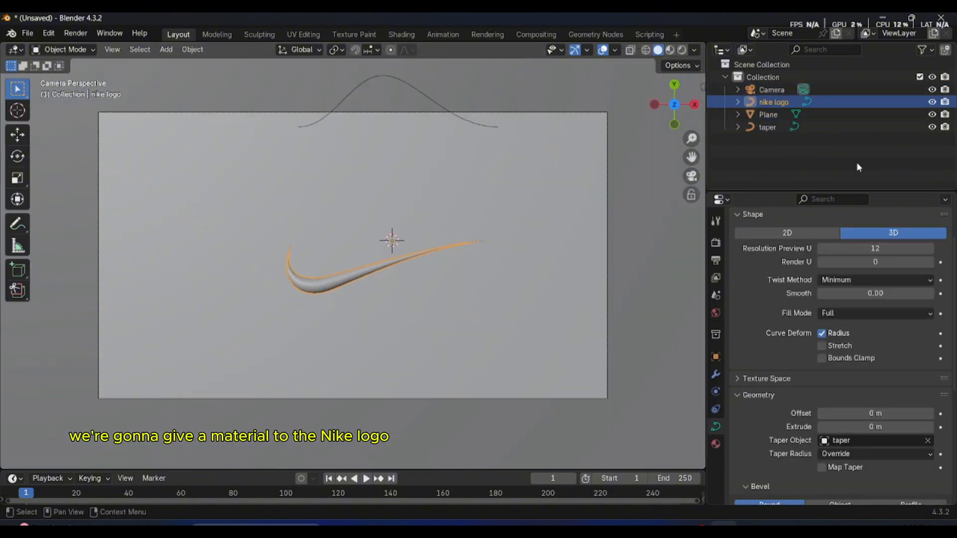
{"action": "left_click", "coordinate": [716, 444]}
{"action": "left_click", "coordinate": [826, 294]}
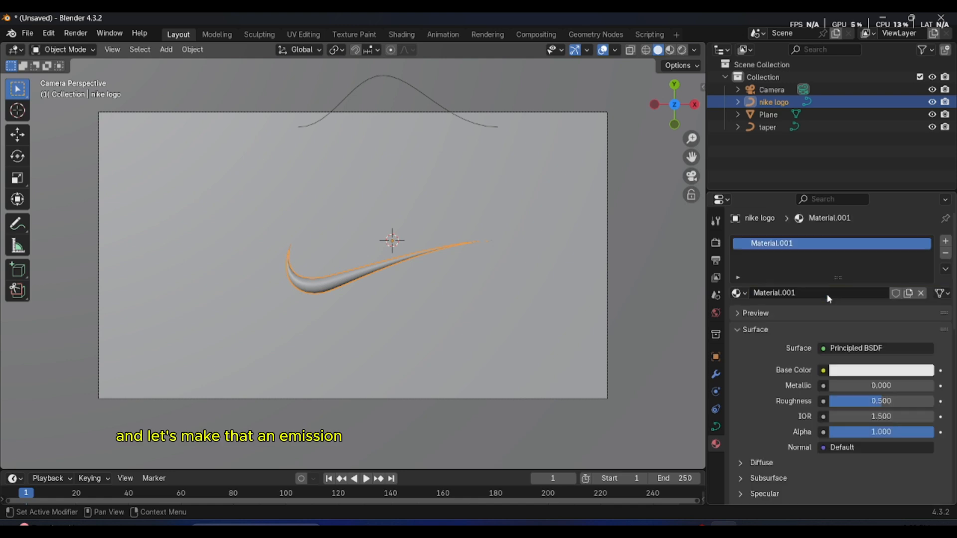
Change the nike logo material's surface to Emission and raise its strength to about 3.8
{"action": "left_click", "coordinate": [869, 349]}
{"action": "left_click", "coordinate": [778, 78]}
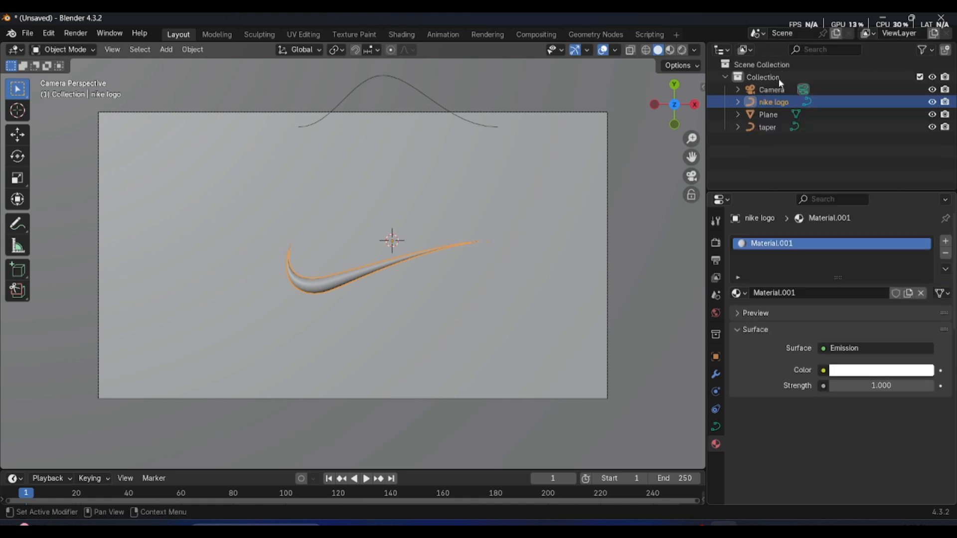
{"action": "left_click_drag", "start_coordinate": [881, 385], "coordinate": [917, 385]}
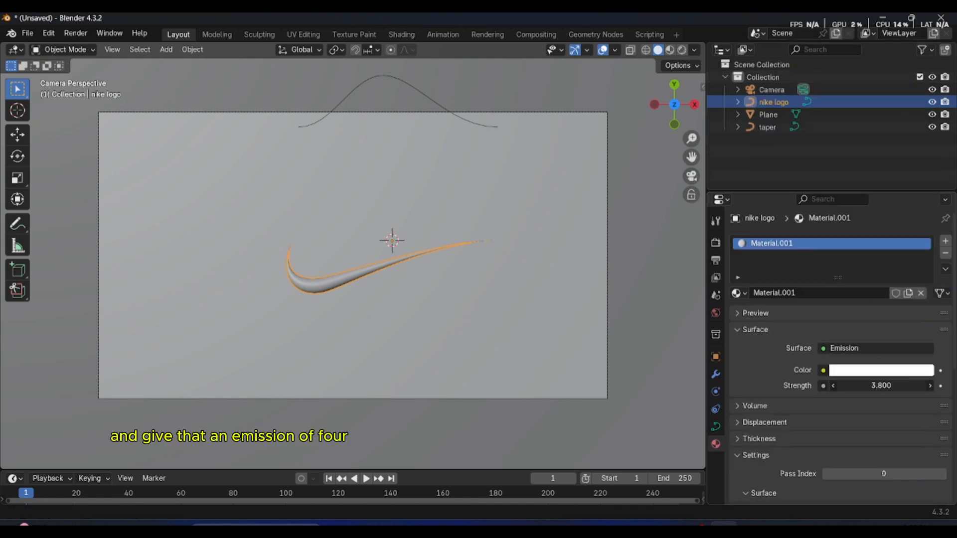
Set the emission strength of the nike logo material to 4
{"action": "left_click", "coordinate": [833, 386]}
{"action": "left_click", "coordinate": [833, 386]}
{"action": "left_click", "coordinate": [833, 387]}
{"action": "left_click", "coordinate": [832, 386]}
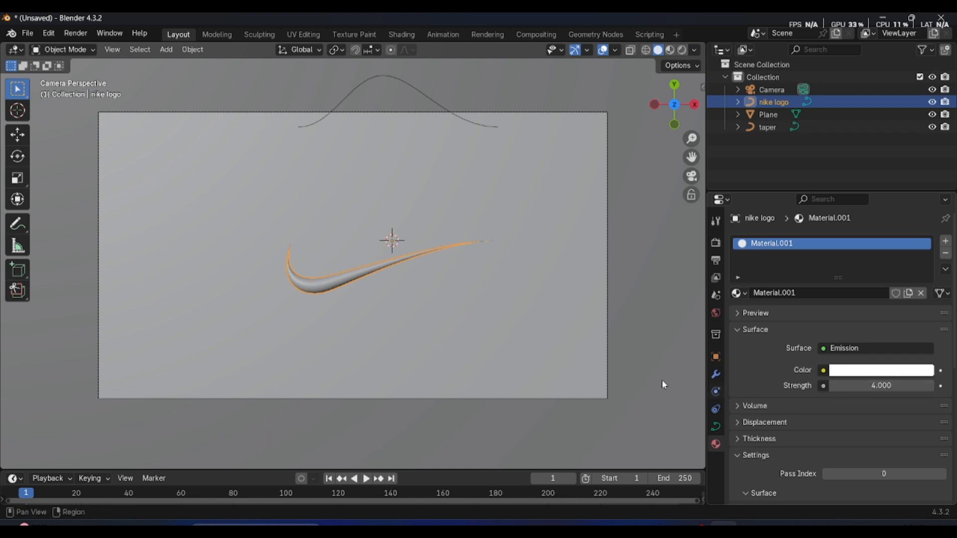
Give the backdrop plane a new material with a black base color (value 0)
{"action": "left_click", "coordinate": [670, 316]}
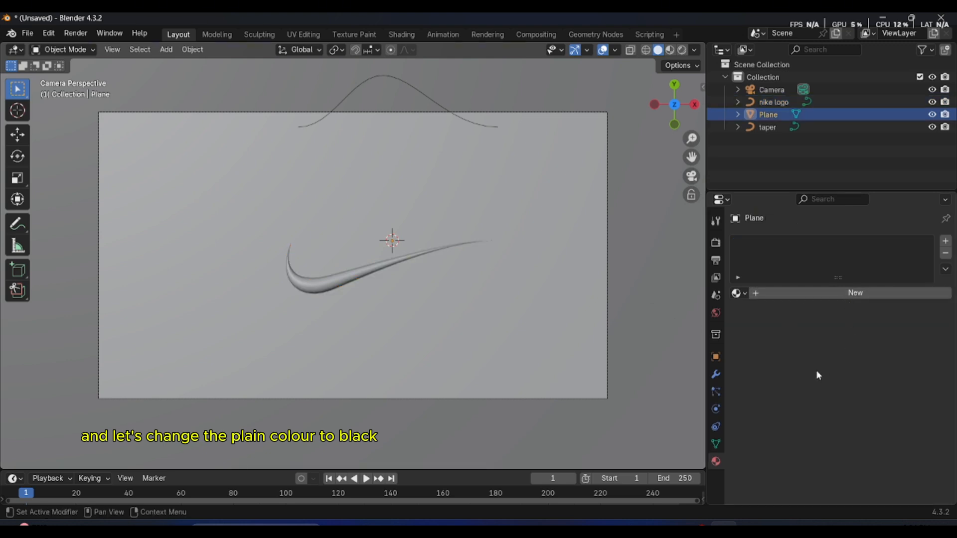
{"action": "left_click", "coordinate": [855, 294]}
{"action": "left_click", "coordinate": [880, 371]}
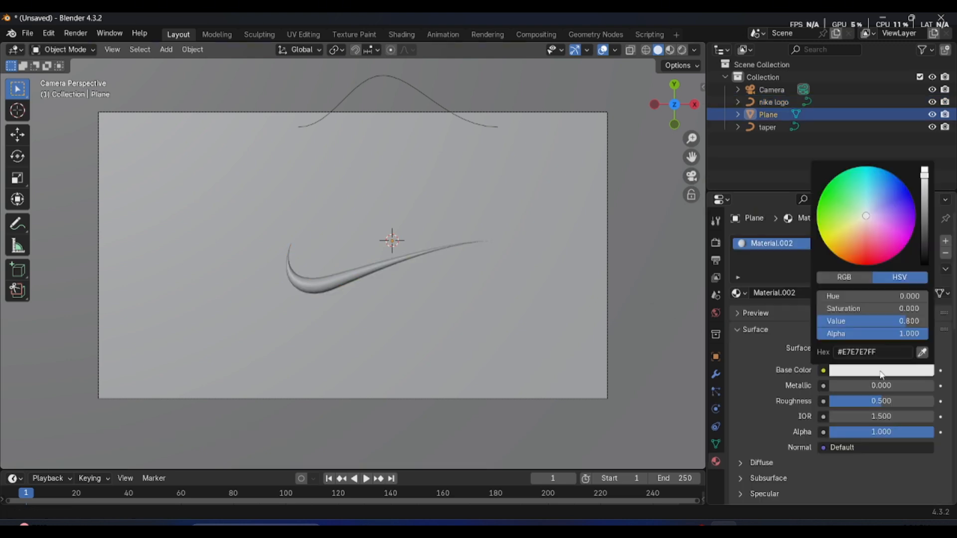
{"action": "left_click_drag", "start_coordinate": [925, 204], "coordinate": [925, 264]}
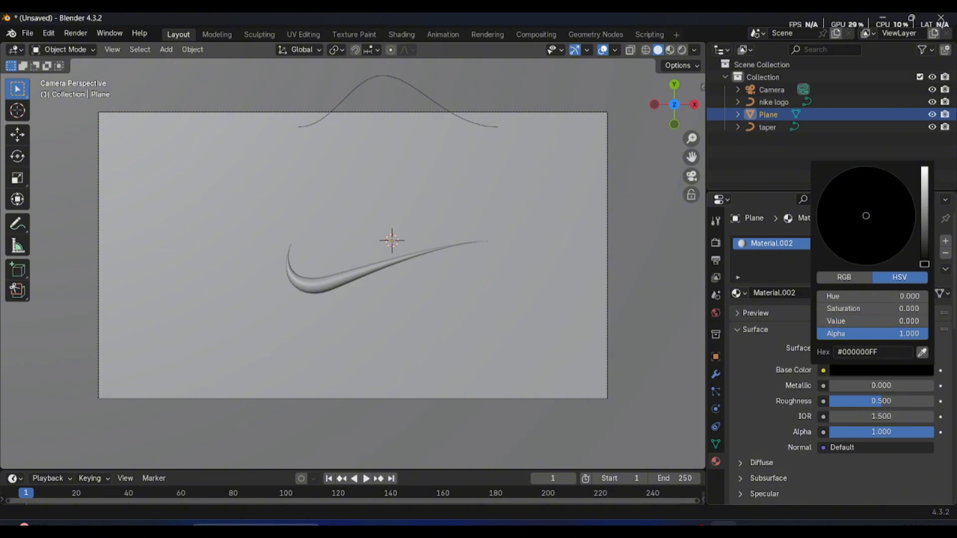
Set the world background color to black (value 0)
{"action": "left_click", "coordinate": [716, 312]}
{"action": "left_click", "coordinate": [854, 323]}
{"action": "left_click_drag", "start_coordinate": [926, 196], "coordinate": [926, 220]}
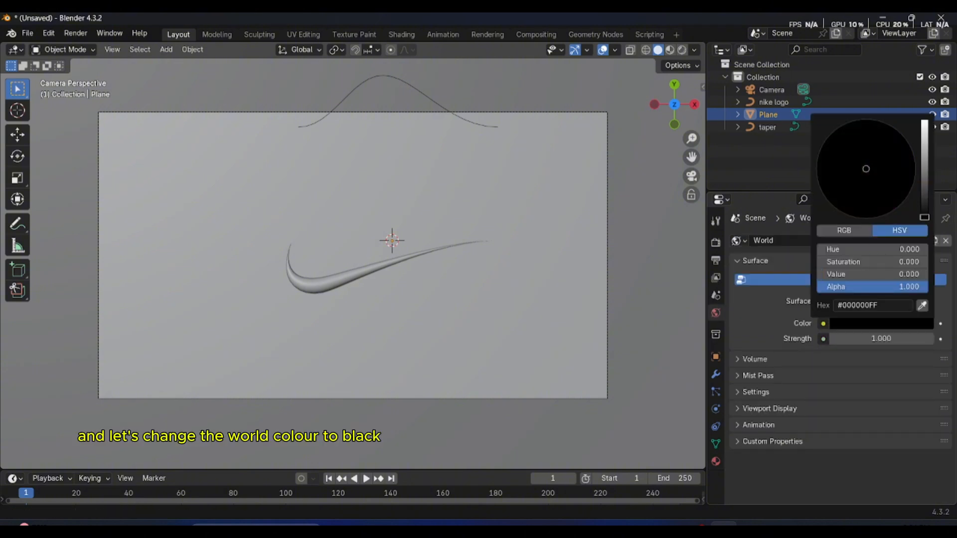
Check the swoosh in Material Preview and Rendered shading, ending in Rendered shading
{"action": "left_click", "coordinate": [670, 49]}
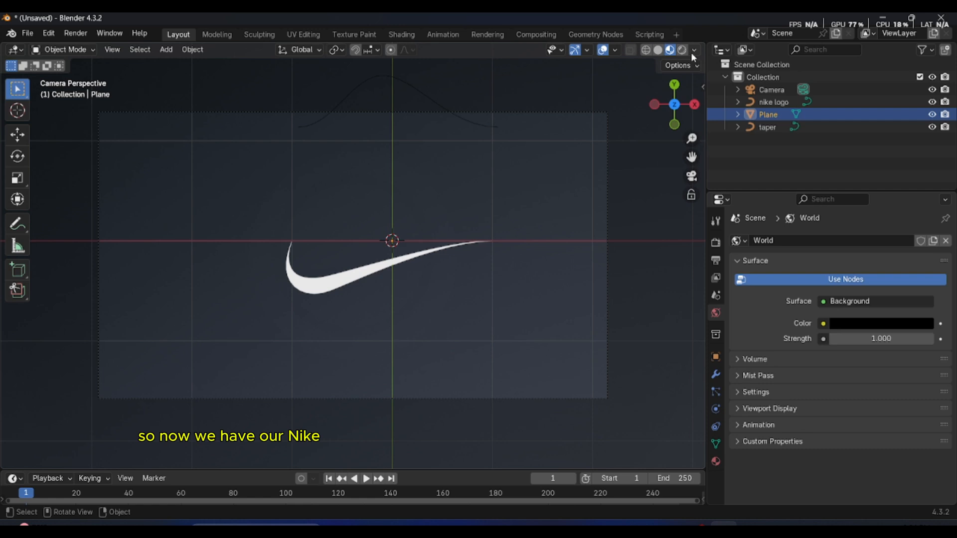
{"action": "left_click", "coordinate": [682, 50]}
{"action": "scroll", "coordinate": [501, 237], "scroll_direction": "down", "scroll_amount": 1}
{"action": "scroll", "coordinate": [469, 253], "scroll_direction": "up", "scroll_amount": 6}
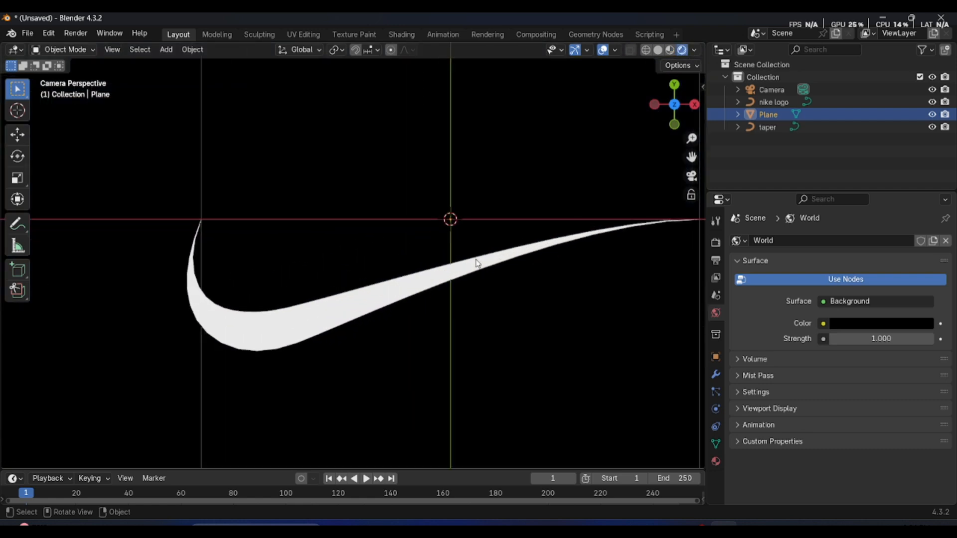
{"action": "scroll", "coordinate": [476, 263], "scroll_direction": "down", "scroll_amount": 4}
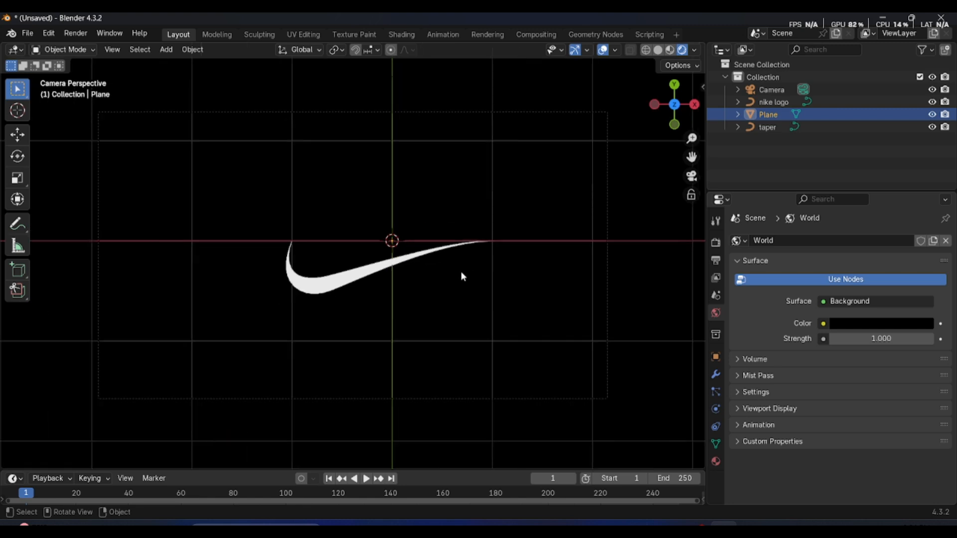
Enlarge the timeline and set the nike logo curve's End factor under Start & End Mapping to 0
{"action": "left_click_drag", "start_coordinate": [493, 469], "coordinate": [501, 338]}
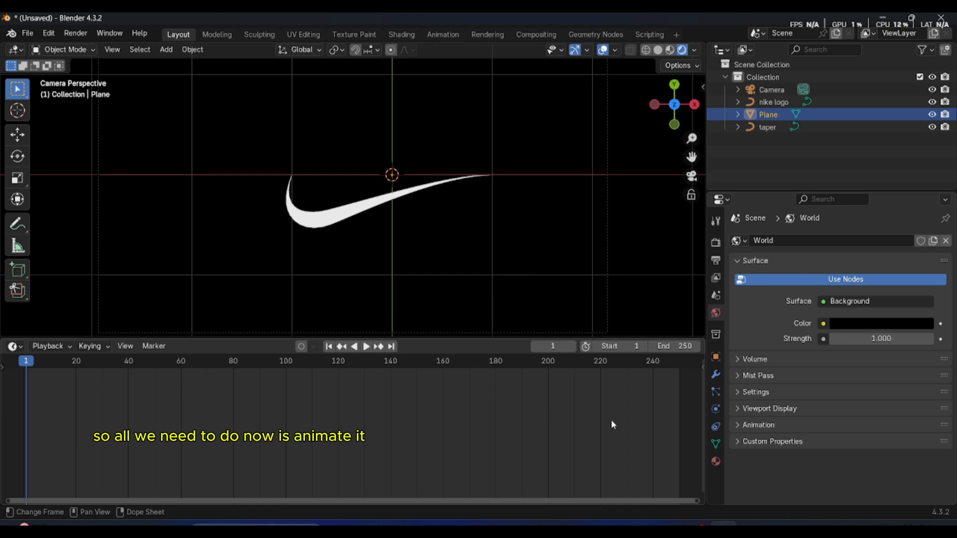
{"action": "scroll", "coordinate": [411, 255], "scroll_direction": "down", "scroll_amount": 5}
{"action": "scroll", "coordinate": [414, 255], "scroll_direction": "up", "scroll_amount": 2}
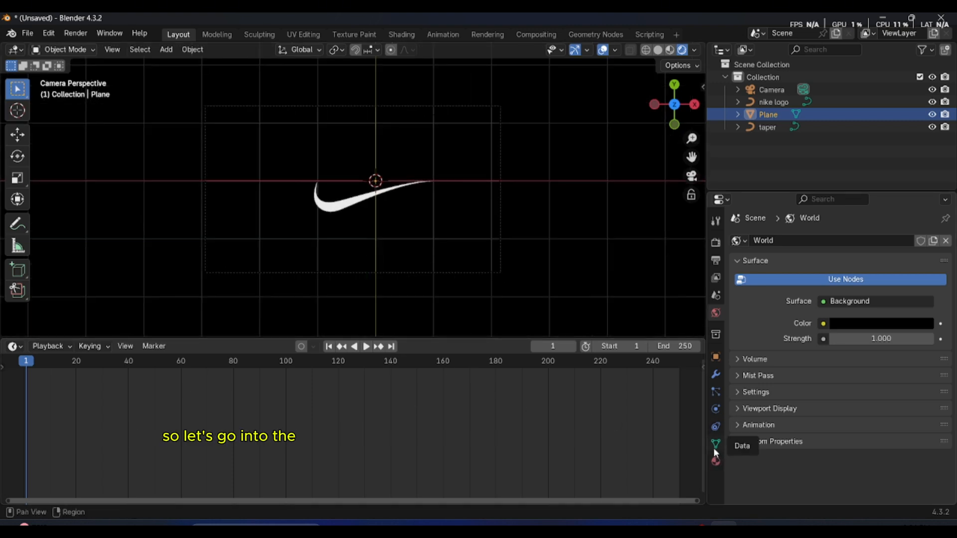
{"action": "left_click", "coordinate": [342, 210]}
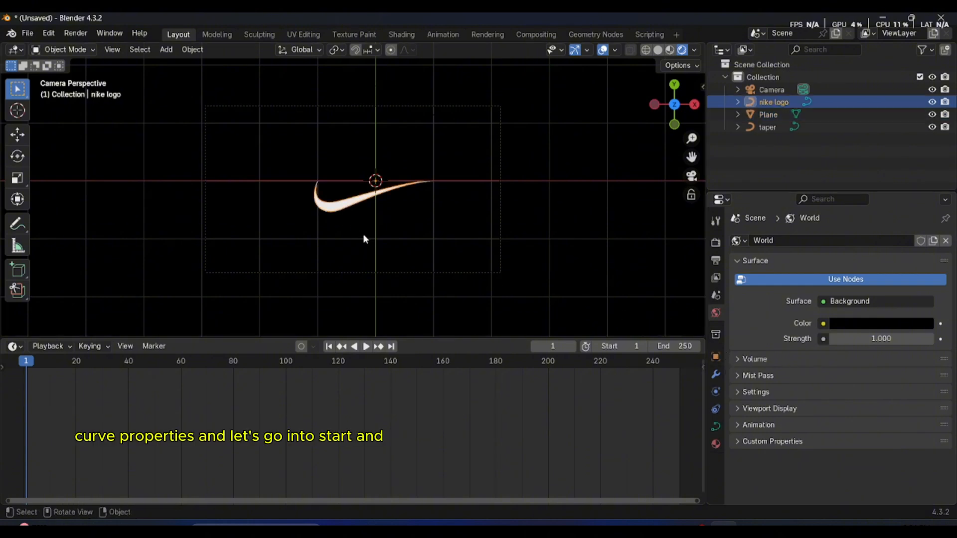
{"action": "left_click", "coordinate": [716, 426]}
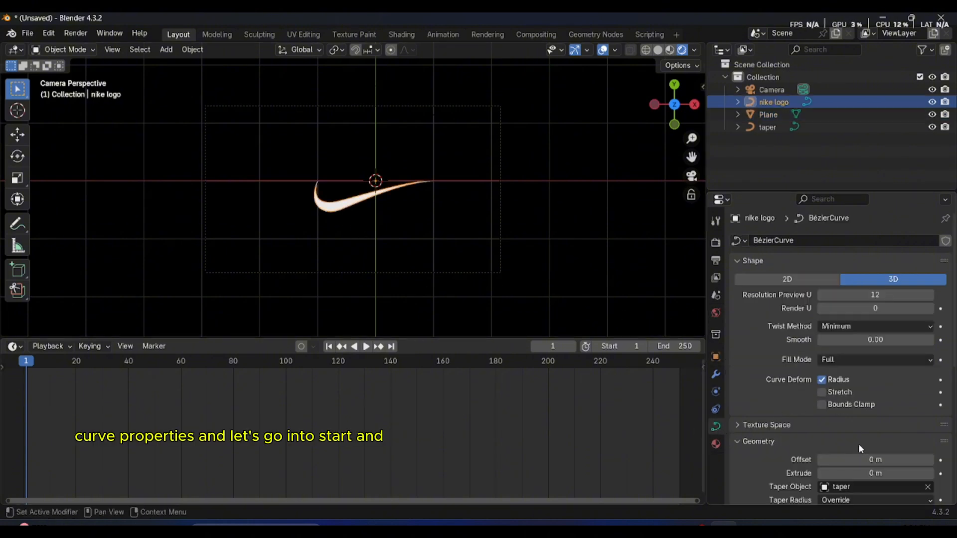
{"action": "scroll", "coordinate": [858, 444], "scroll_direction": "down", "scroll_amount": 10}
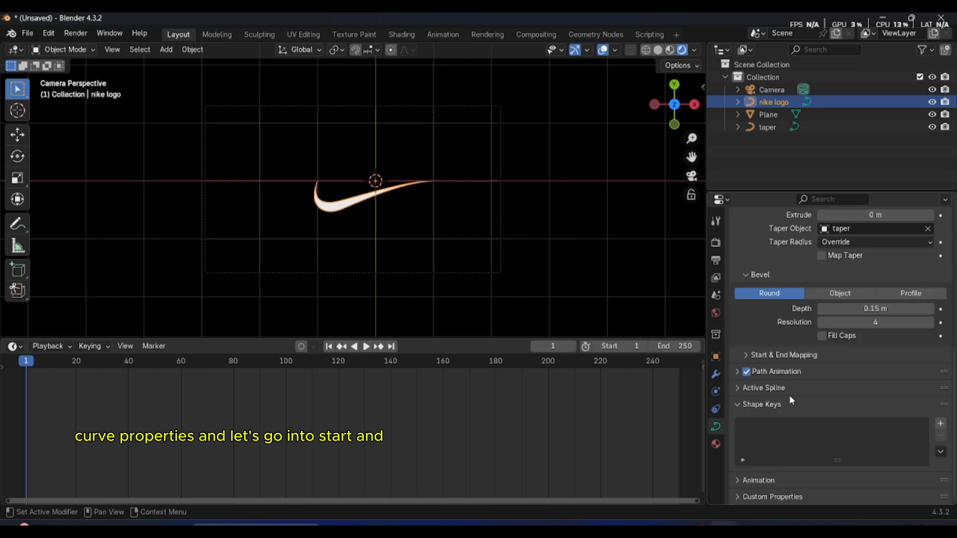
{"action": "left_click", "coordinate": [787, 356]}
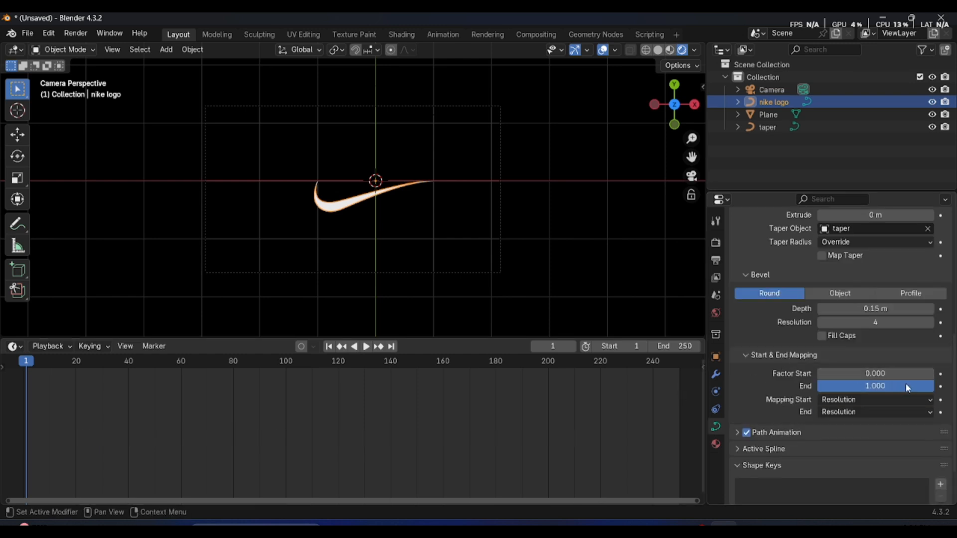
{"action": "left_click_drag", "start_coordinate": [924, 388], "coordinate": [818, 389]}
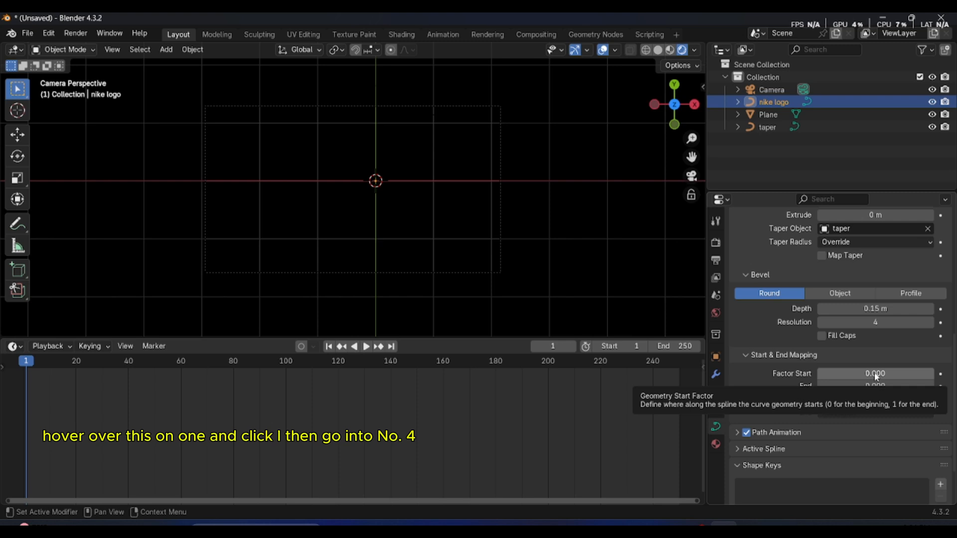
Keyframe the nike logo curve's Factor Start at 0 on frame 1 and at 1 on frame 50
{"action": "key", "text": "i"}
{"action": "left_click", "coordinate": [131, 365]}
{"action": "left_click_drag", "start_coordinate": [129, 363], "coordinate": [153, 370]}
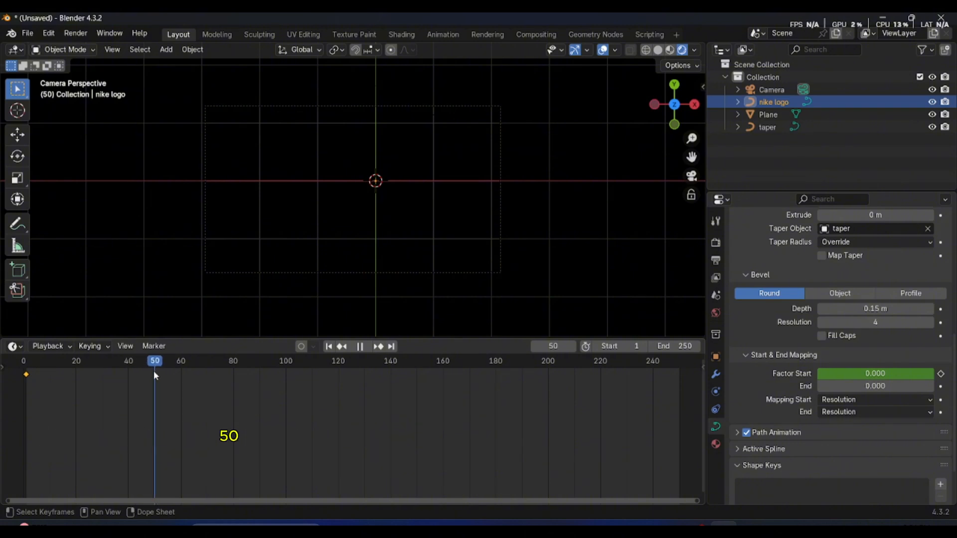
{"action": "left_click_drag", "start_coordinate": [825, 375], "coordinate": [877, 374]}
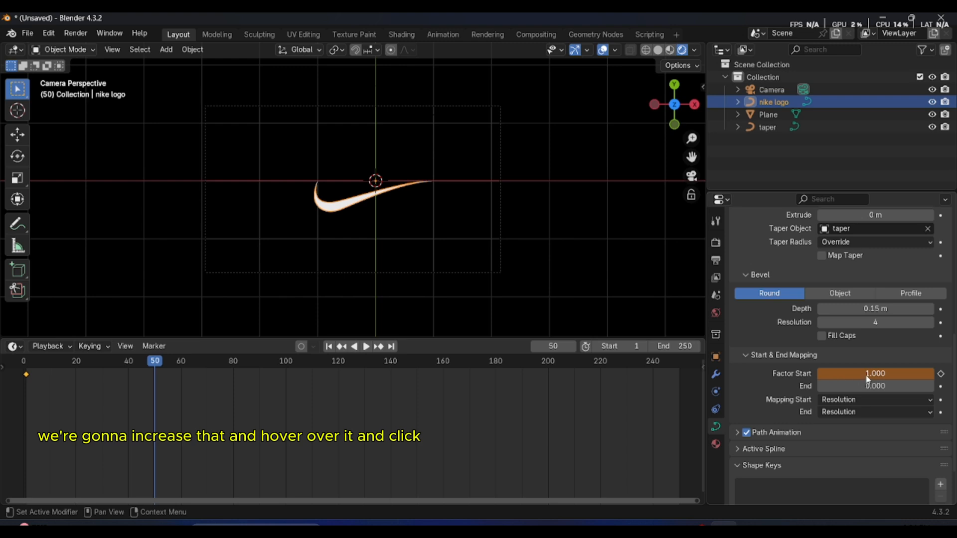
{"action": "key", "text": "i"}
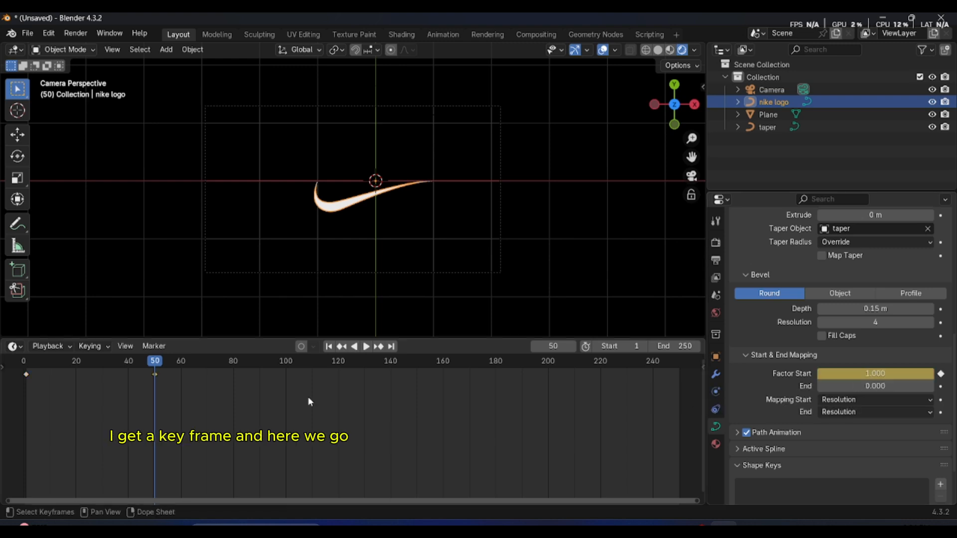
Play the swoosh drawing animation from the first frame and stop it
{"action": "key", "text": "shift+Left"}
{"action": "key", "text": "space"}
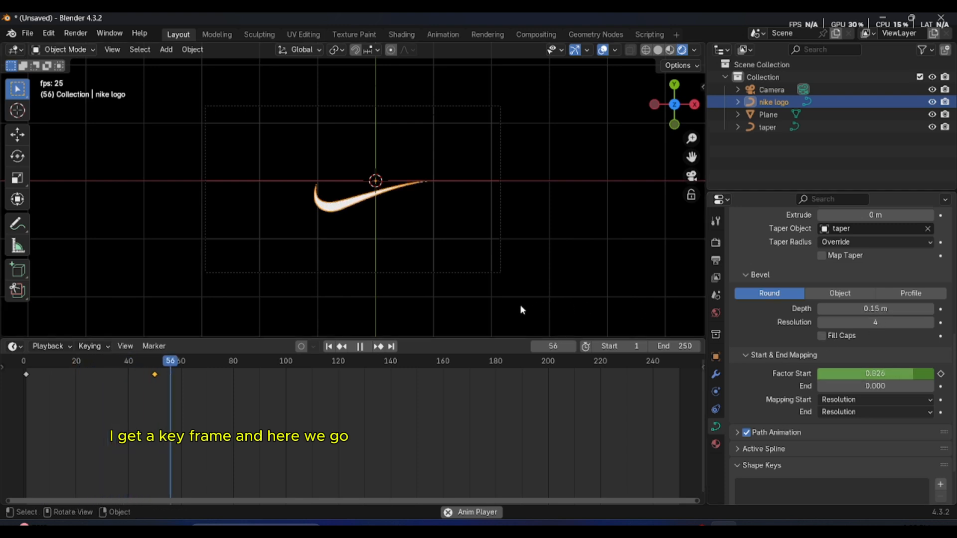
{"action": "key", "text": "space"}
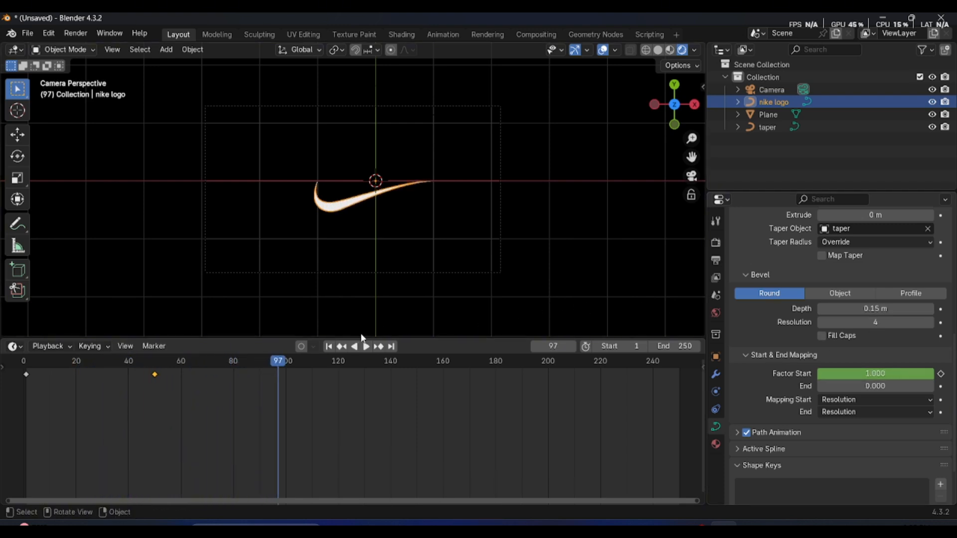
Set the render output's file format to FFmpeg Video
{"action": "scroll", "coordinate": [576, 291], "scroll_direction": "down", "scroll_amount": 3}
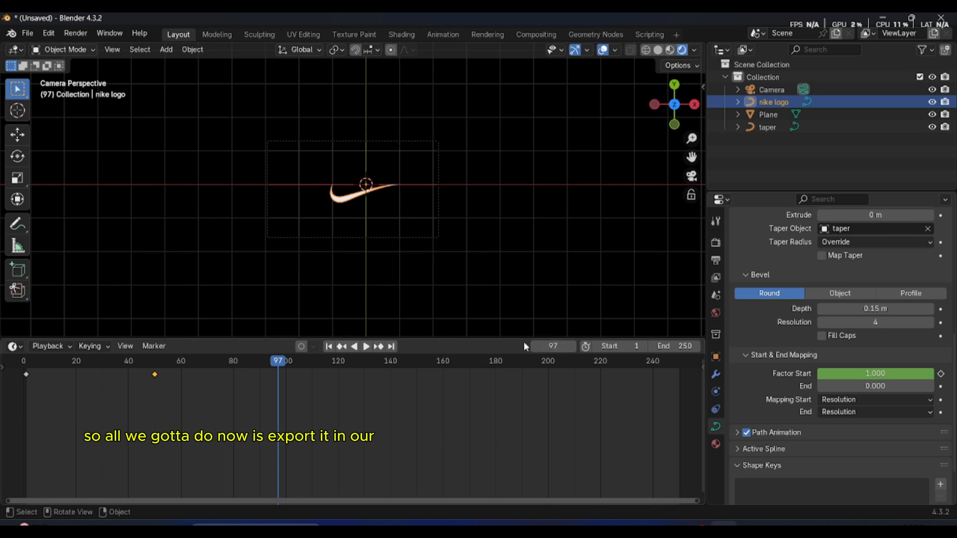
{"action": "left_click_drag", "start_coordinate": [515, 339], "coordinate": [516, 360]}
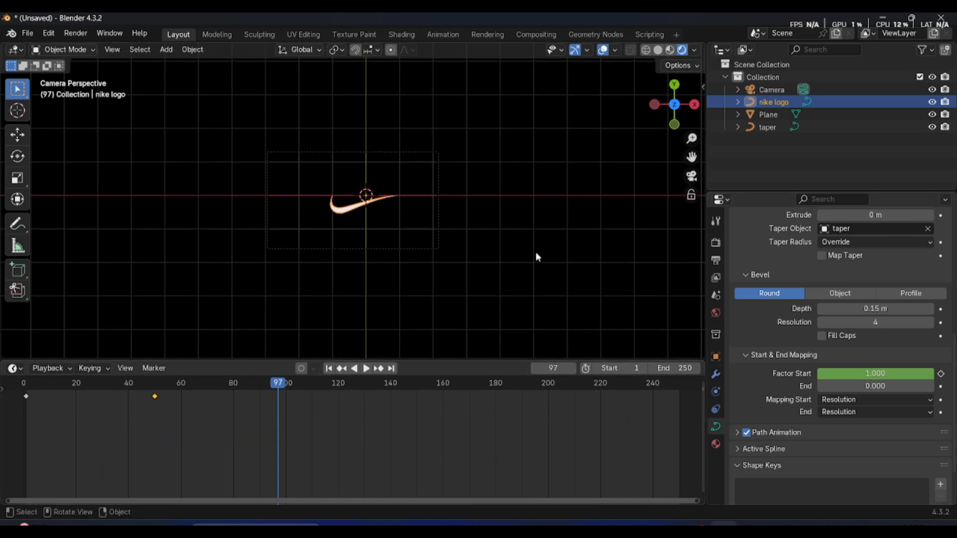
{"action": "scroll", "coordinate": [535, 253], "scroll_direction": "up", "scroll_amount": 1}
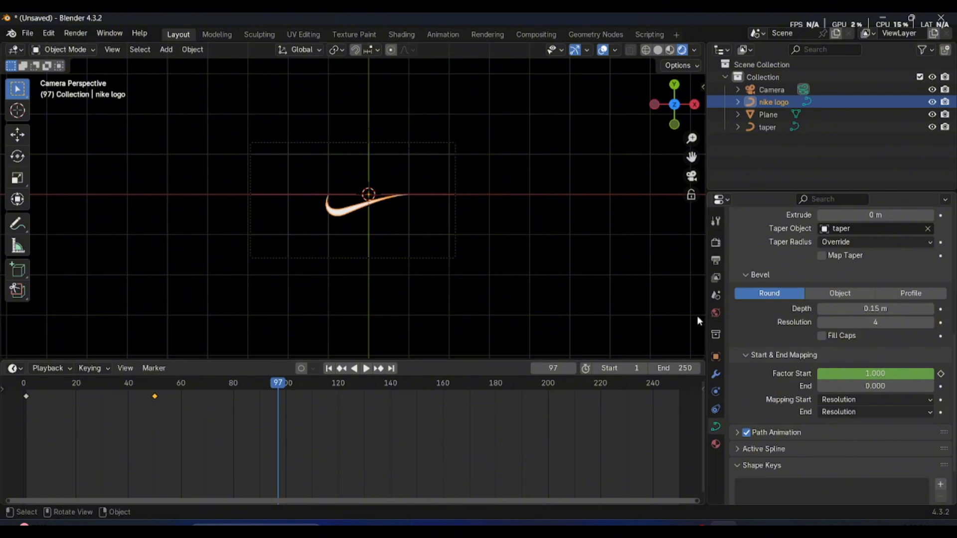
{"action": "left_click", "coordinate": [715, 243]}
{"action": "scroll", "coordinate": [774, 277], "scroll_direction": "up", "scroll_amount": 5}
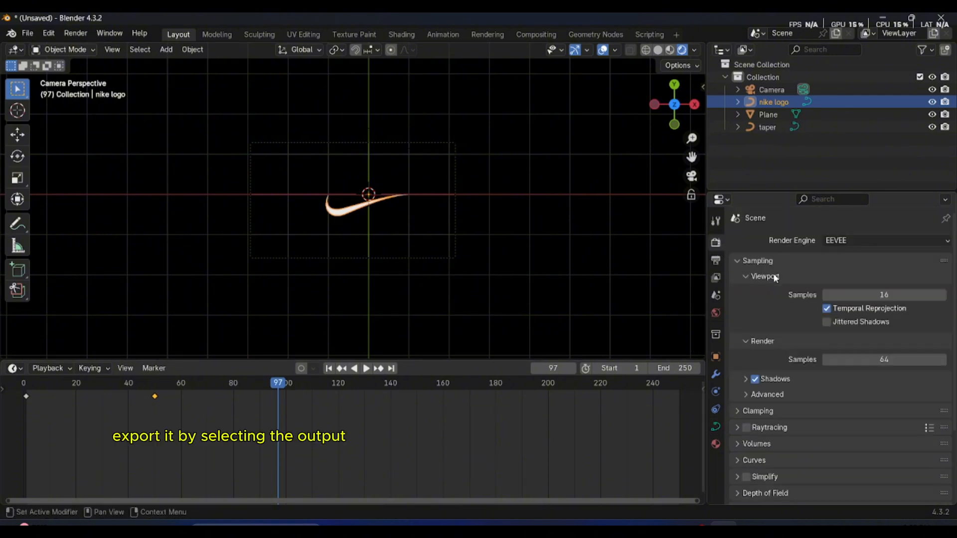
{"action": "left_click", "coordinate": [716, 260]}
{"action": "scroll", "coordinate": [928, 386], "scroll_direction": "down", "scroll_amount": 5}
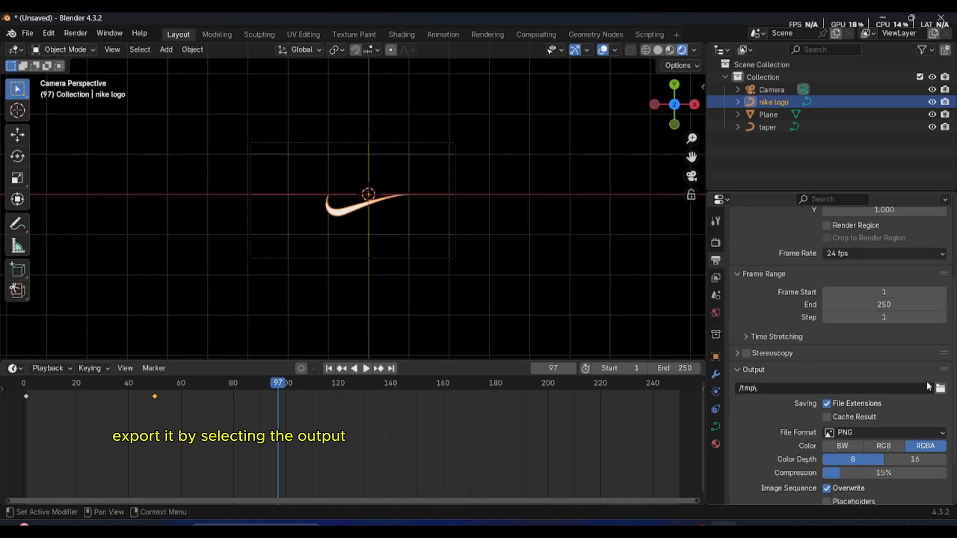
{"action": "scroll", "coordinate": [927, 385], "scroll_direction": "down", "scroll_amount": 3}
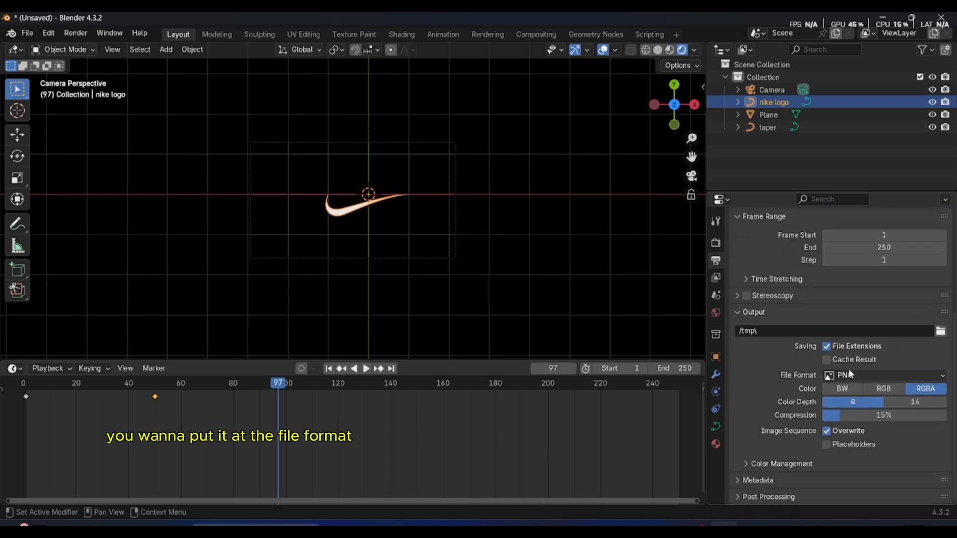
{"action": "left_click", "coordinate": [835, 375]}
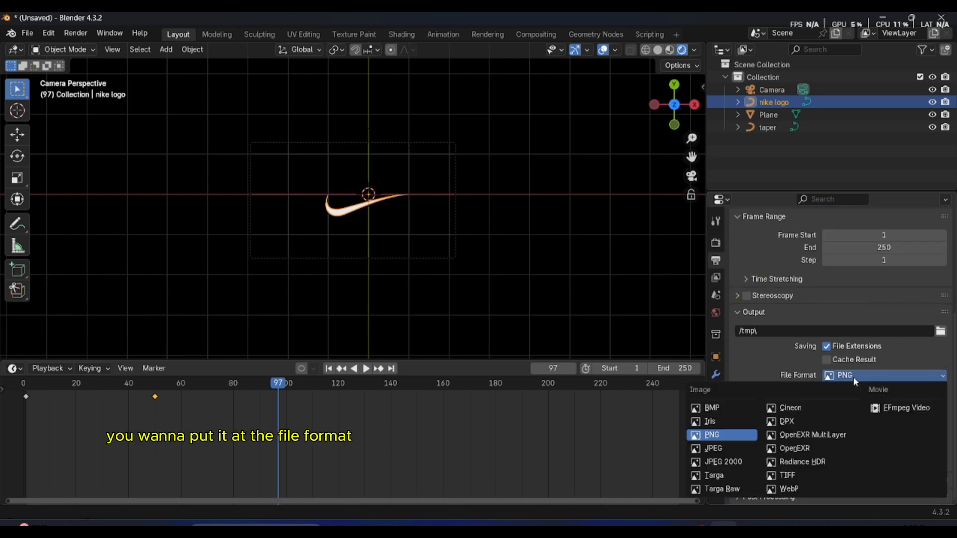
{"action": "left_click", "coordinate": [886, 406]}
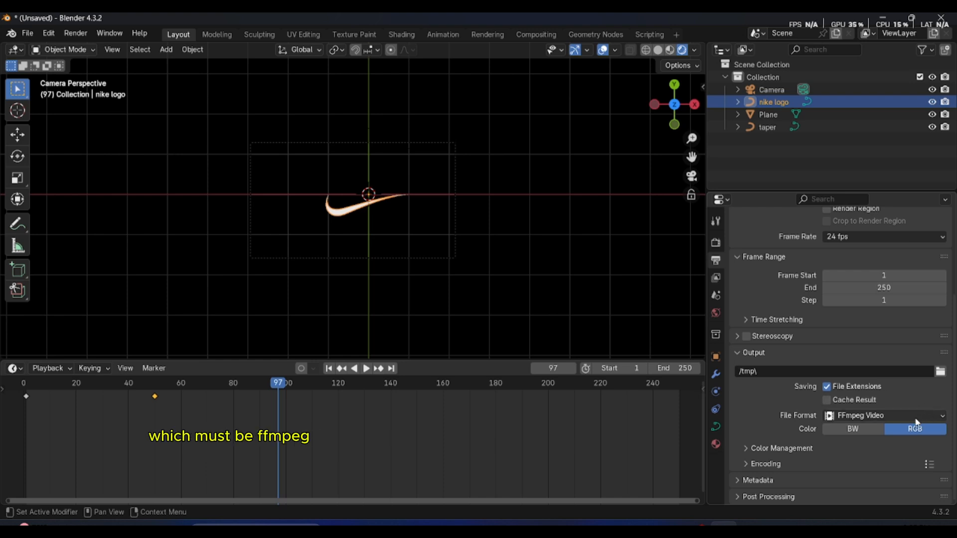
Set the video encoding container to MPEG-4 and review the remaining encoding settings
{"action": "left_click", "coordinate": [787, 465]}
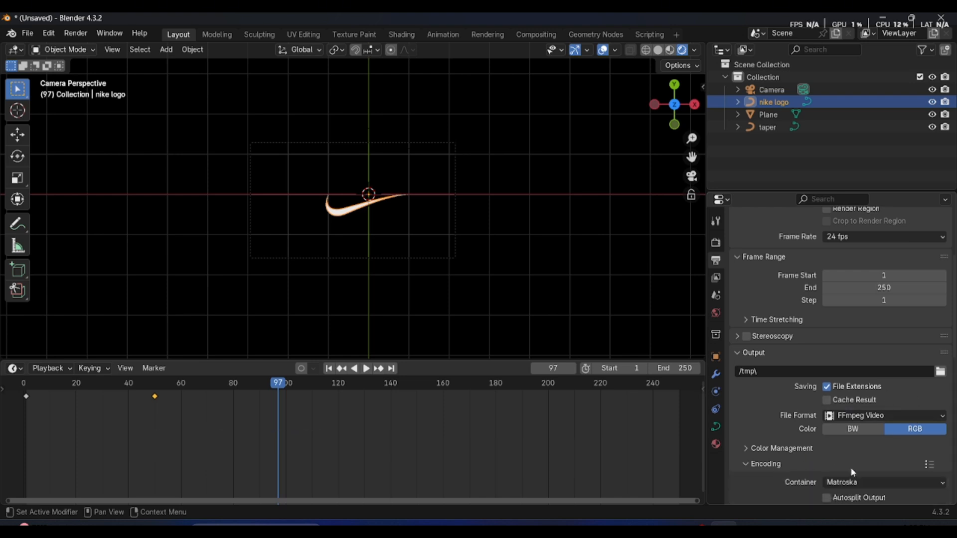
{"action": "left_click", "coordinate": [874, 481]}
{"action": "left_click", "coordinate": [862, 373]}
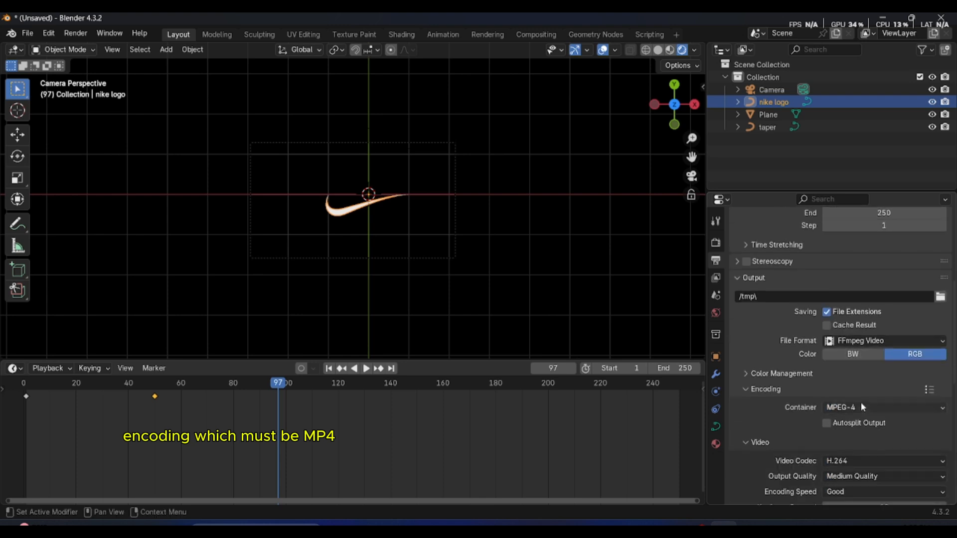
{"action": "scroll", "coordinate": [867, 409], "scroll_direction": "down", "scroll_amount": 4}
{"action": "scroll", "coordinate": [872, 421], "scroll_direction": "down", "scroll_amount": 6}
{"action": "scroll", "coordinate": [867, 399], "scroll_direction": "up", "scroll_amount": 5}
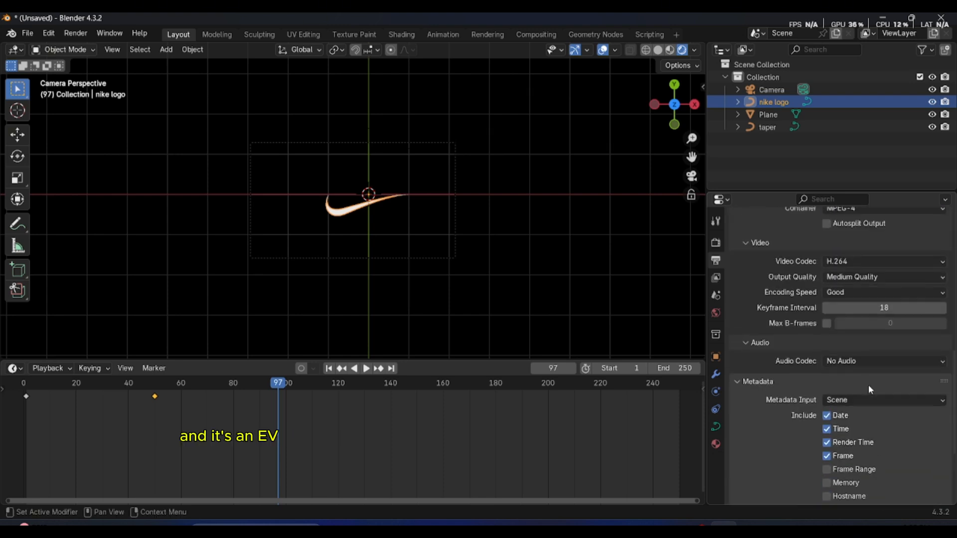
{"action": "scroll", "coordinate": [755, 351], "scroll_direction": "up", "scroll_amount": 5}
Enable Raytracing, Simplify and Motion Blur in the EEVEE render settings
{"action": "left_click", "coordinate": [715, 242]}
{"action": "scroll", "coordinate": [803, 291], "scroll_direction": "up", "scroll_amount": 4}
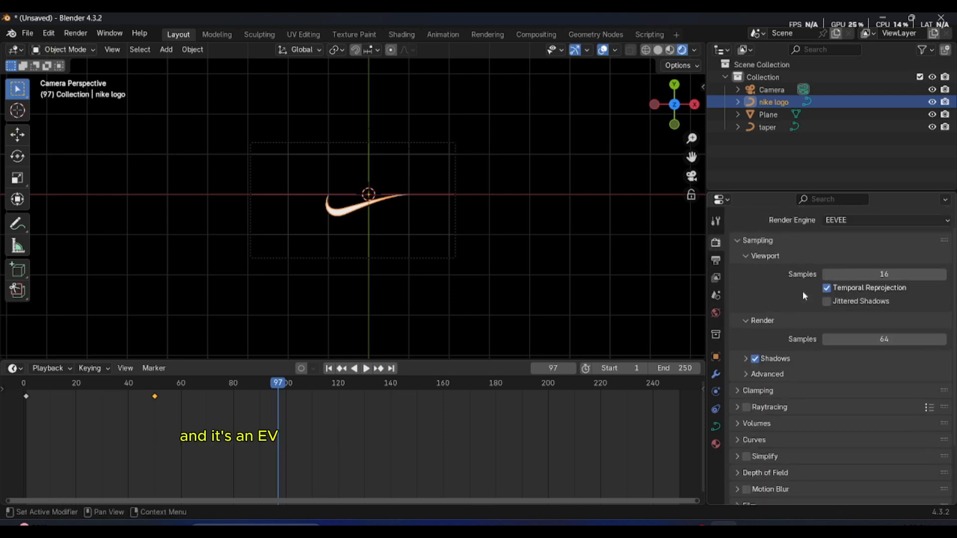
{"action": "left_click", "coordinate": [716, 260]}
{"action": "left_click", "coordinate": [716, 242]}
{"action": "scroll", "coordinate": [781, 354], "scroll_direction": "down", "scroll_amount": 5}
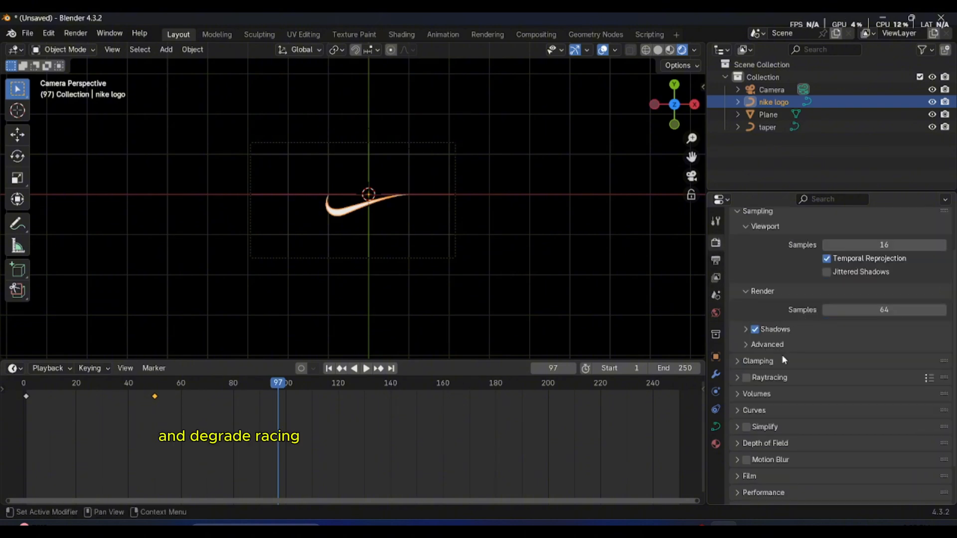
{"action": "left_click", "coordinate": [747, 382]}
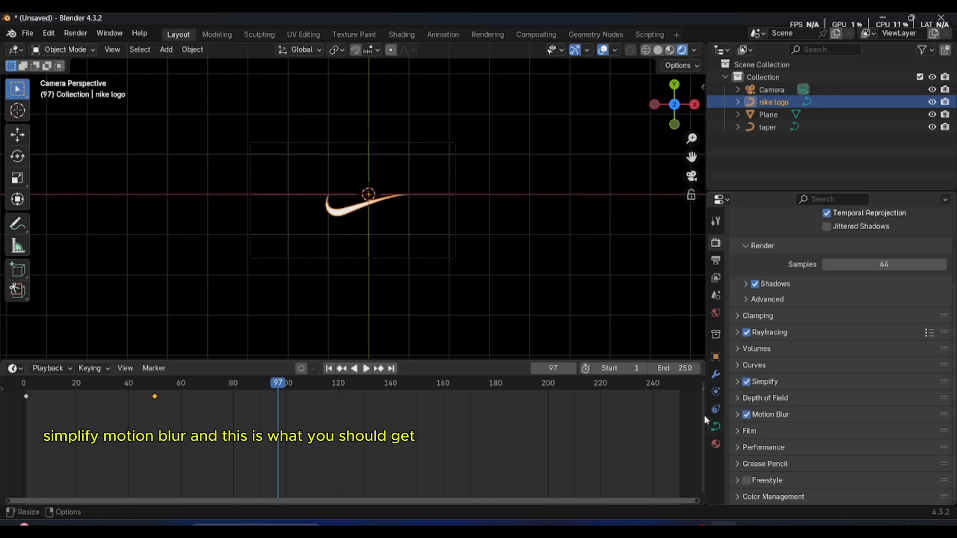
Move the timeline's playhead back to frame 0
{"action": "scroll", "coordinate": [698, 413], "scroll_direction": "up", "scroll_amount": 1}
{"action": "left_click_drag", "start_coordinate": [31, 386], "coordinate": [1, 393]}
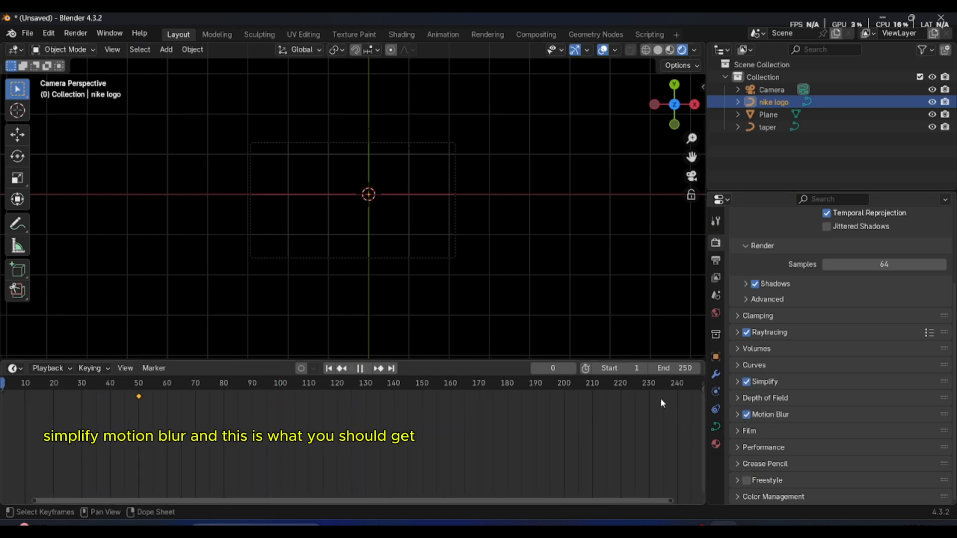
Play back the swoosh animation from frame 0 in the camera view to check how it draws on
{"action": "left_click_drag", "start_coordinate": [464, 502], "coordinate": [319, 459]}
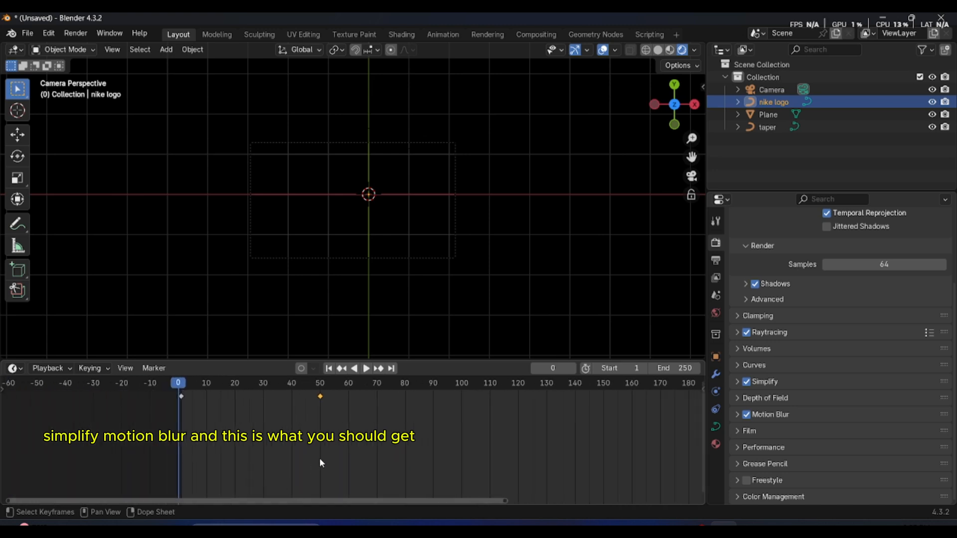
{"action": "key", "text": "space"}
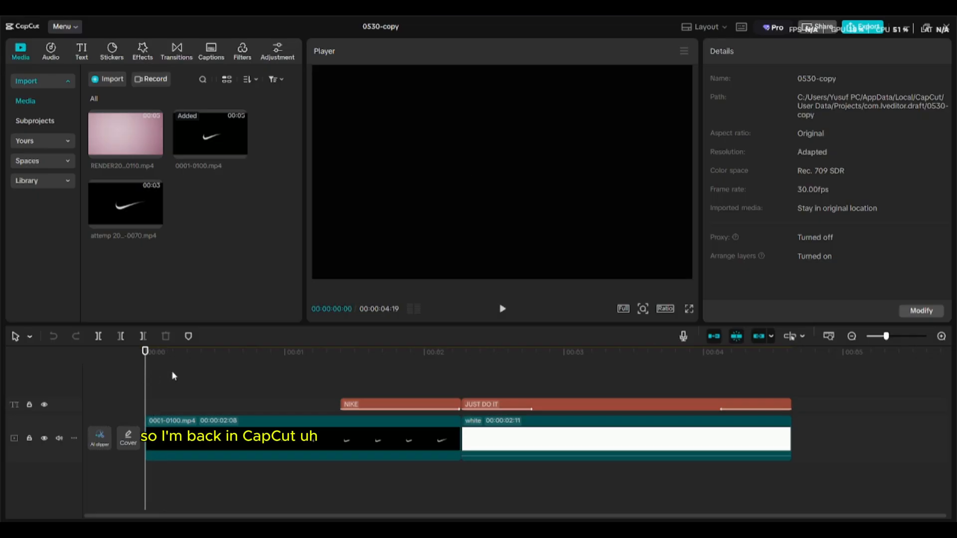
Switch to CapCut, scrub the timeline to the NIKE title and examine its entrance animation settings
{"action": "left_click_drag", "start_coordinate": [169, 363], "coordinate": [434, 349]}
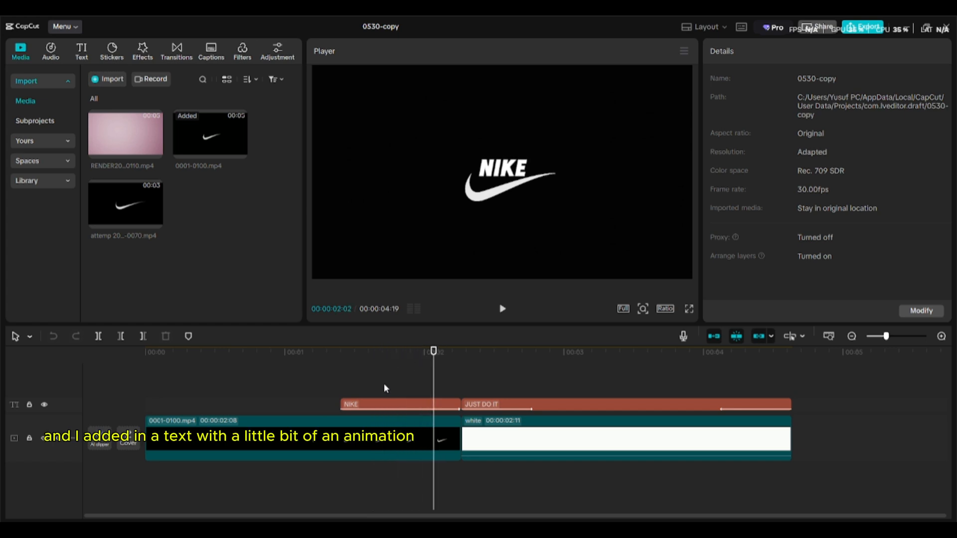
{"action": "left_click", "coordinate": [406, 405]}
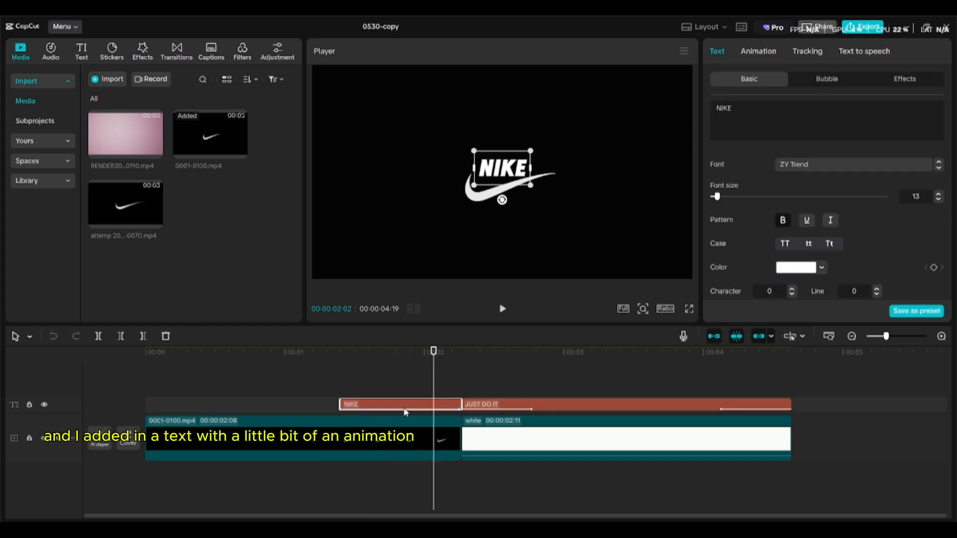
{"action": "left_click", "coordinate": [772, 55]}
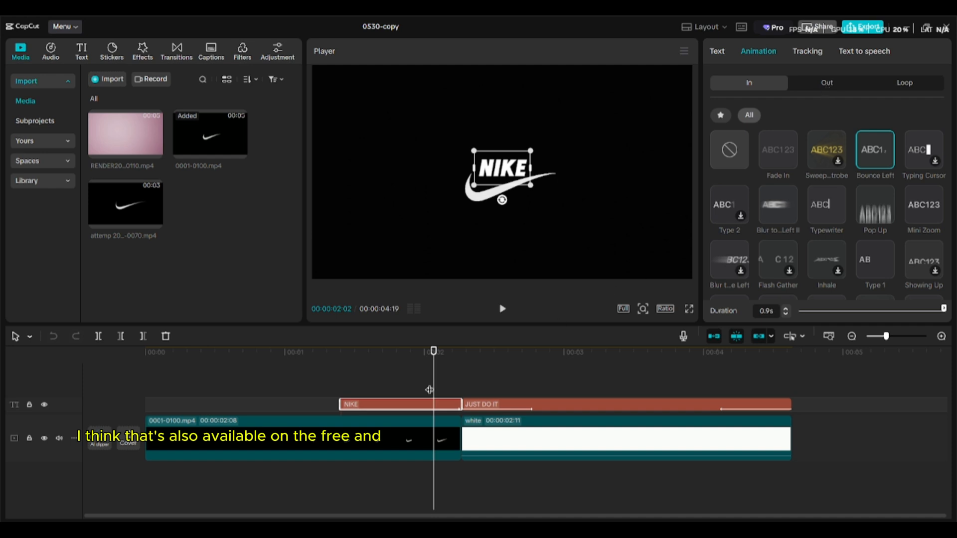
Examine the text and font settings of the NIKE and JUST DO IT titles
{"action": "left_click_drag", "start_coordinate": [440, 355], "coordinate": [470, 368]}
{"action": "left_click", "coordinate": [514, 405]}
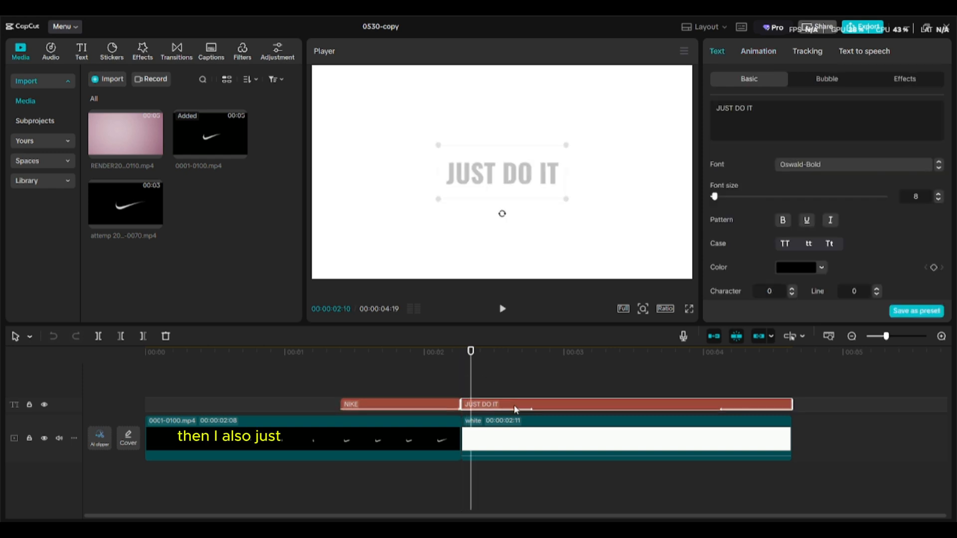
{"action": "left_click", "coordinate": [414, 405]}
{"action": "left_click", "coordinate": [407, 372]}
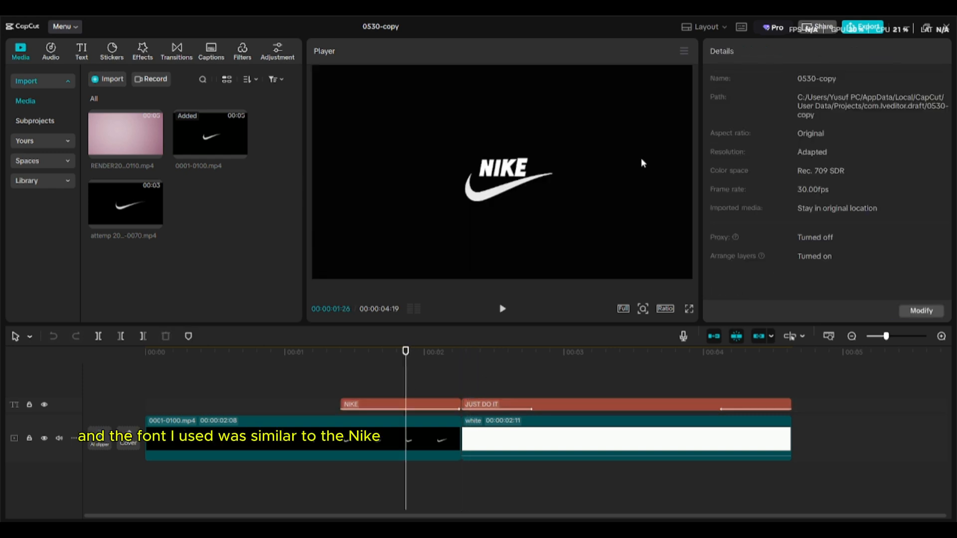
{"action": "left_click", "coordinate": [425, 415]}
{"action": "left_click", "coordinate": [405, 408]}
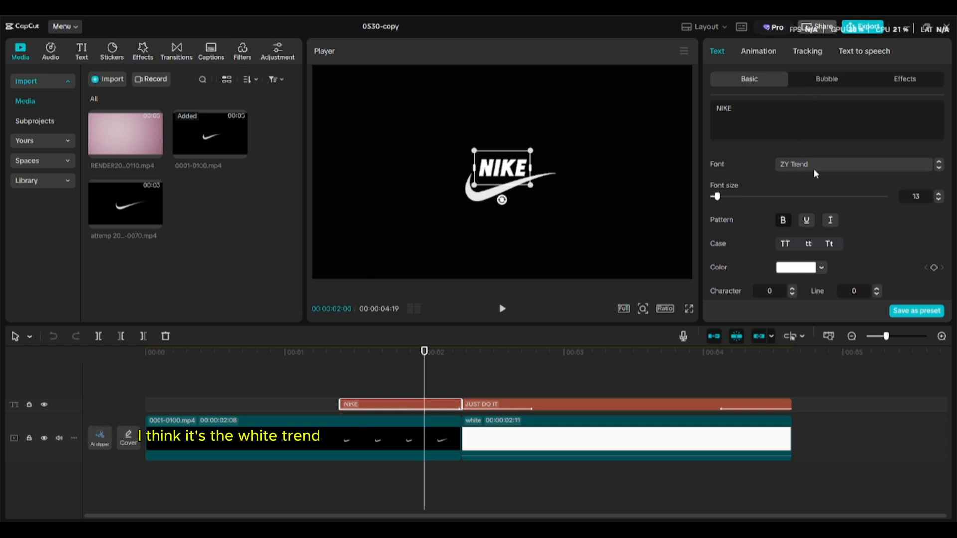
{"action": "left_click", "coordinate": [491, 408]}
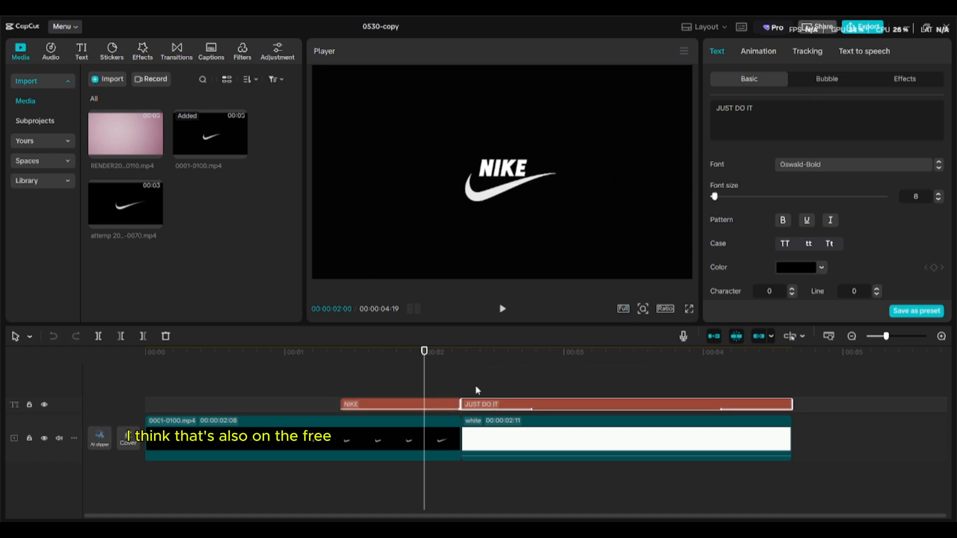
Scrub through the JUST DO IT title's fade-in over the white clip and return the playhead to the timeline's start
{"action": "left_click", "coordinate": [471, 363]}
{"action": "left_click_drag", "start_coordinate": [472, 366], "coordinate": [508, 360]}
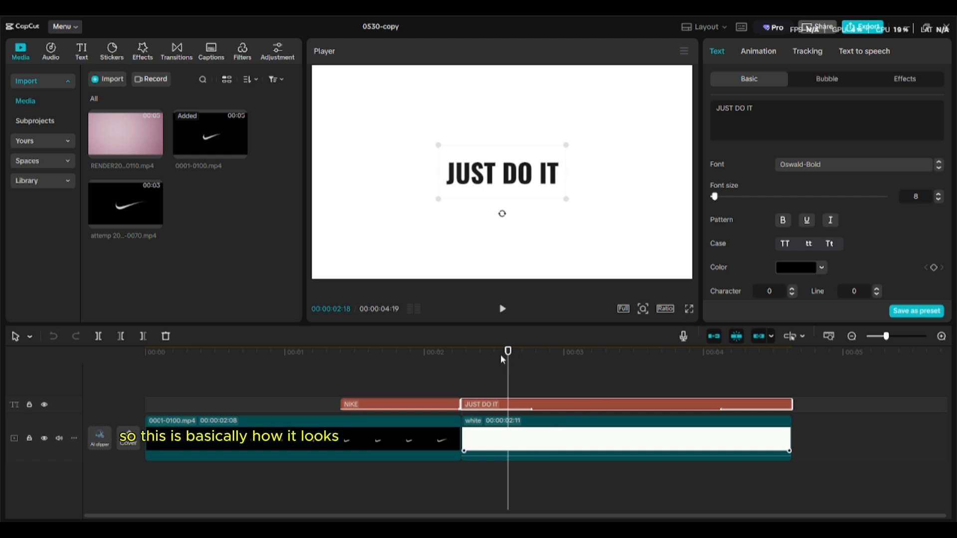
{"action": "left_click", "coordinate": [472, 356]}
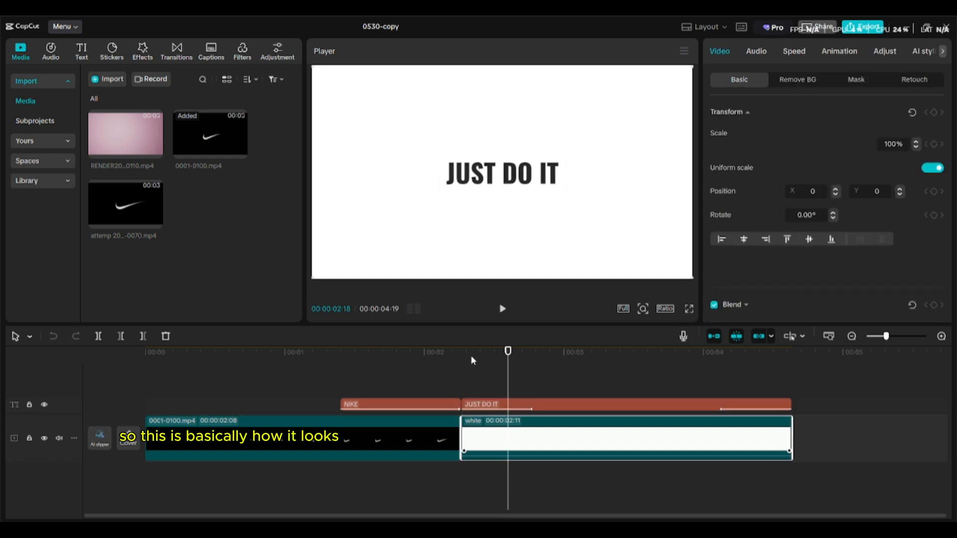
{"action": "left_click", "coordinate": [474, 355]}
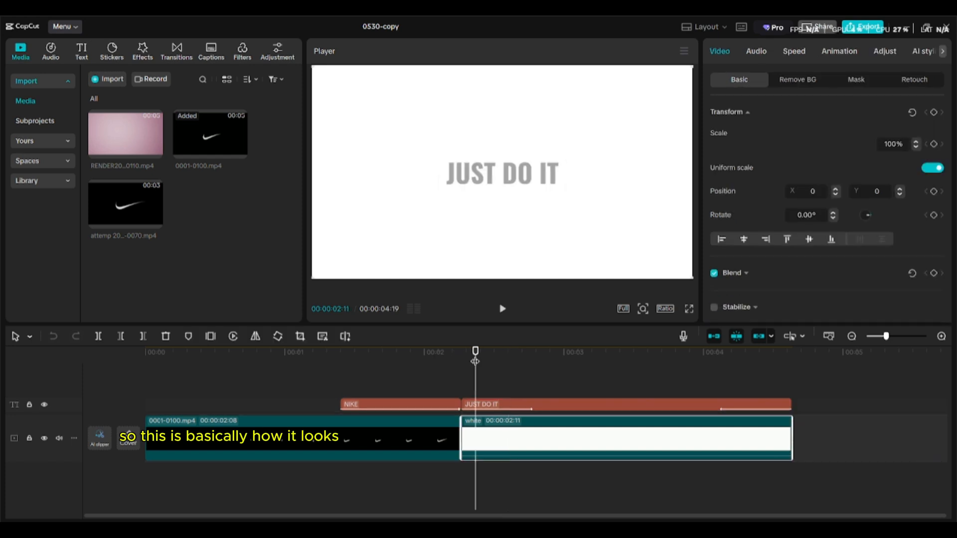
{"action": "left_click_drag", "start_coordinate": [474, 355], "coordinate": [145, 355]}
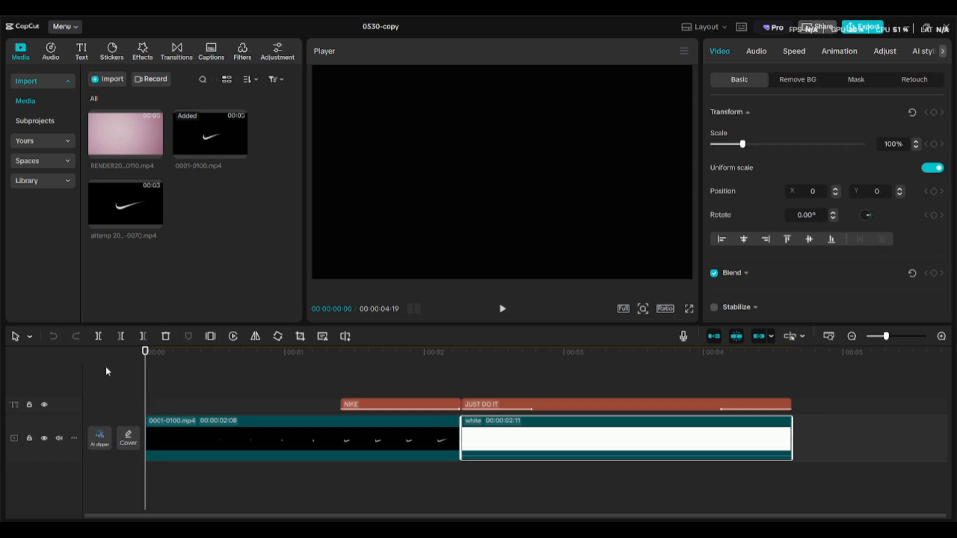
Play the edited sequence to review the swoosh clip together with both title animations
{"action": "left_click", "coordinate": [501, 311]}
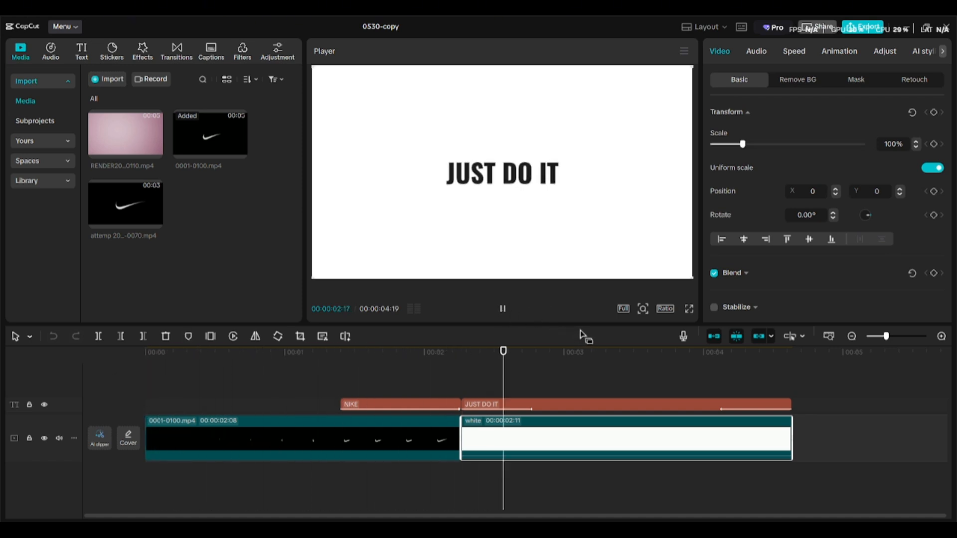
{"action": "left_click", "coordinate": [504, 313]}
{"action": "left_click", "coordinate": [507, 317]}
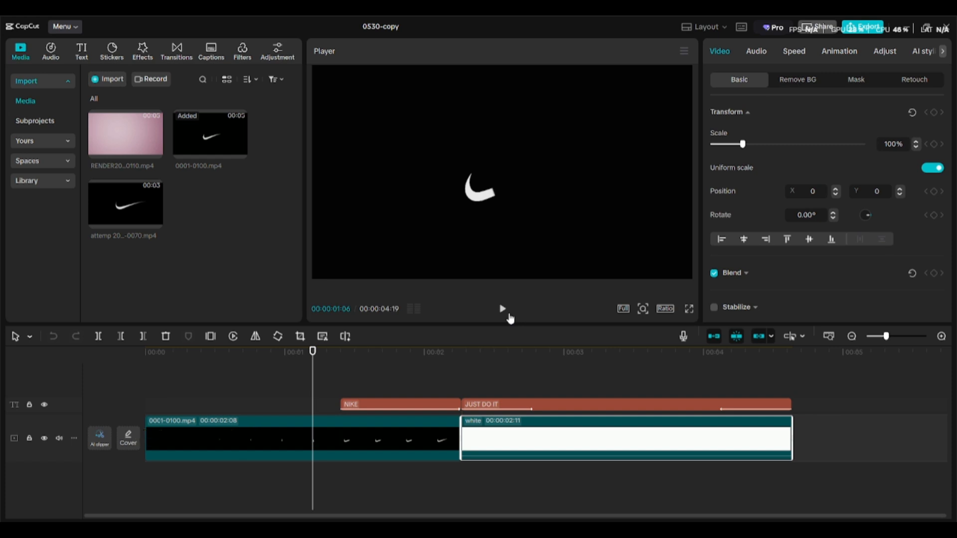
{"action": "left_click", "coordinate": [502, 310]}
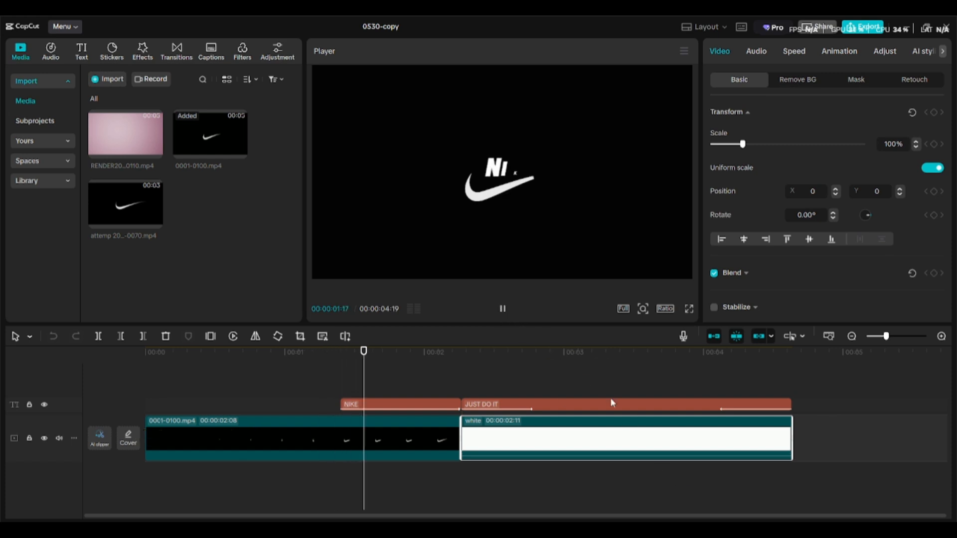